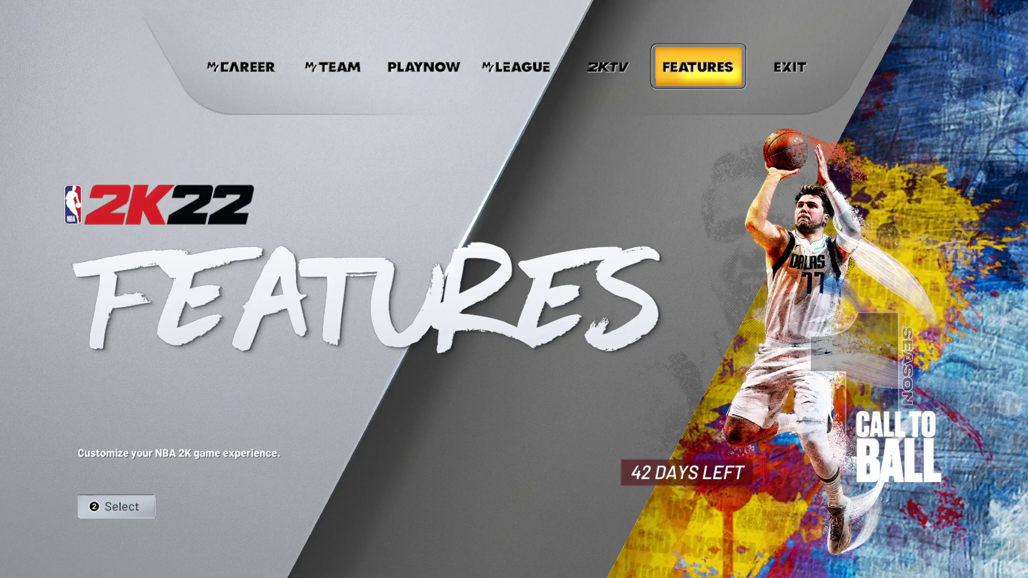
- Open the Features grid from the main menu and highlight the Key Binding option
{"action": "key", "text": "Return"}
{"action": "key", "text": "Down"}
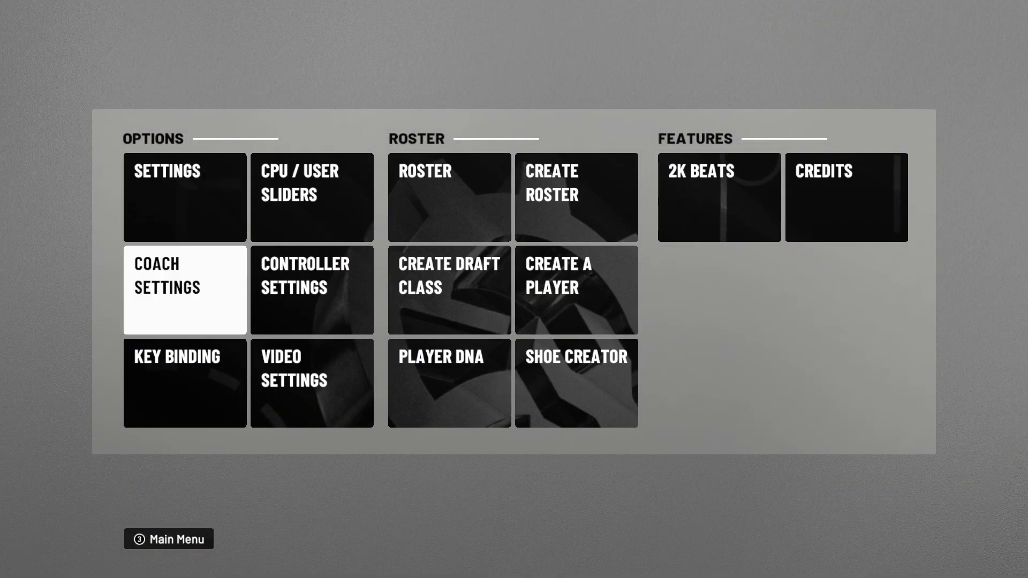
{"action": "key", "text": "Down"}
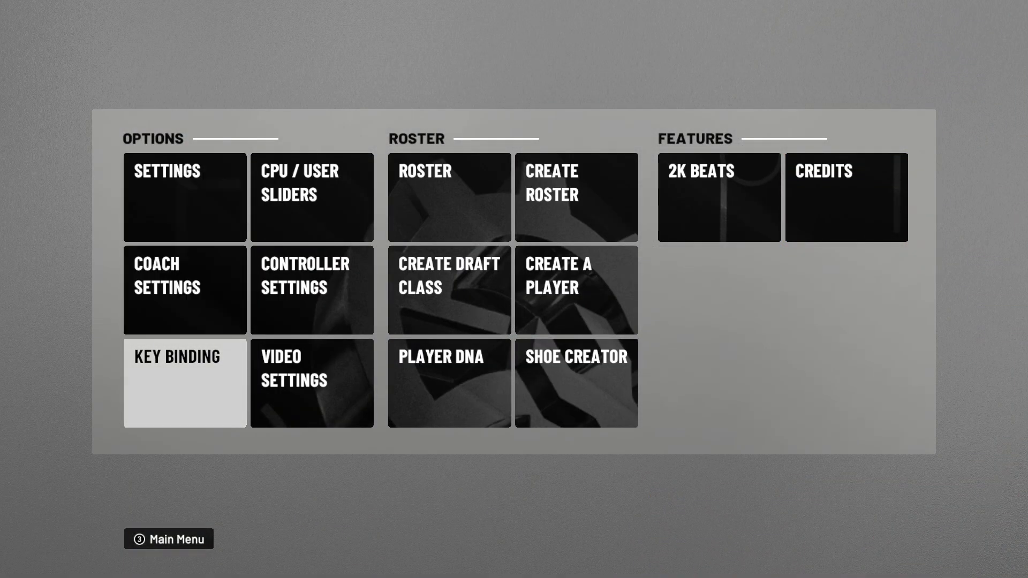
{"action": "key", "text": "Up"}
{"action": "key", "text": "Up"}
- Open Key Binding and rebind the Offense Pass action to S
{"action": "key", "text": "Down"}
{"action": "key", "text": "Down"}
{"action": "key", "text": "Return"}
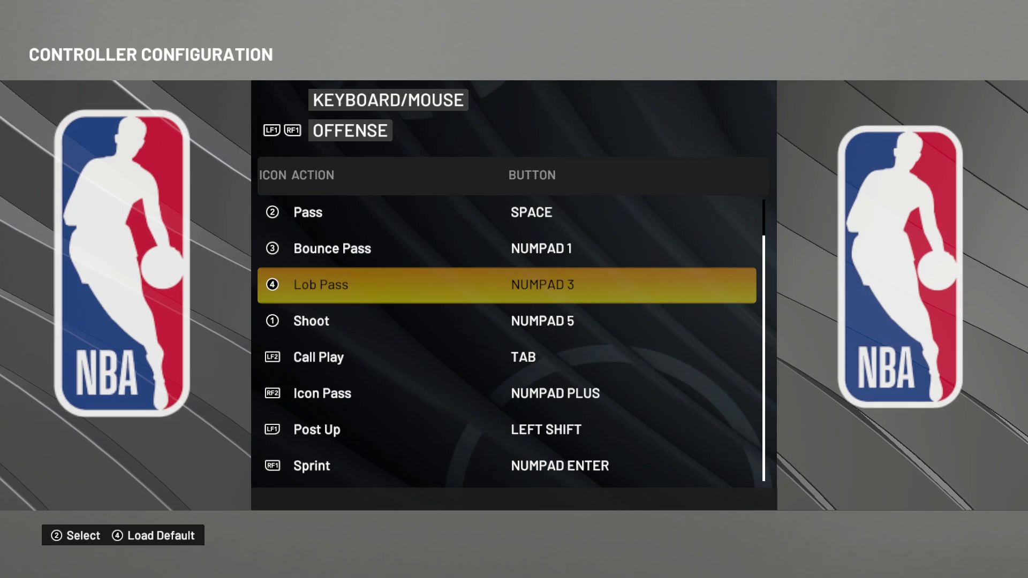
{"action": "key", "text": "Up"}
{"action": "key", "text": "Up"}
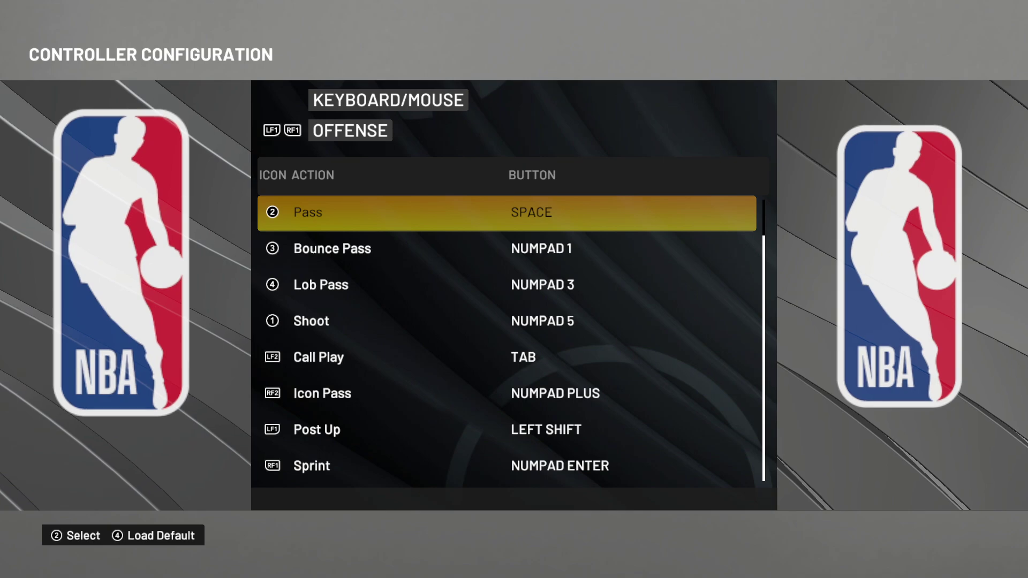
{"action": "key", "text": "Up"}
{"action": "key", "text": "Up"}
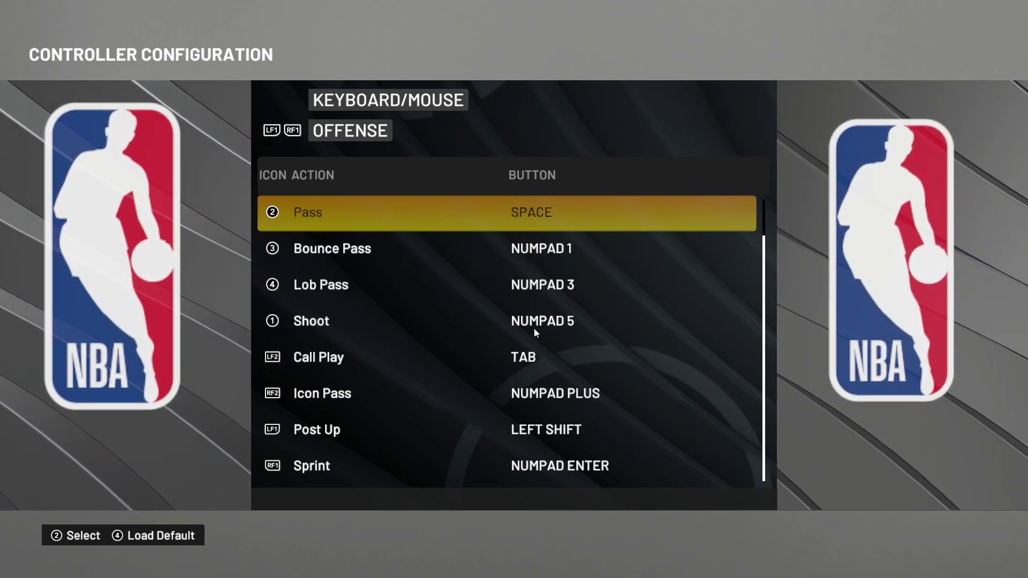
{"action": "key", "text": "Down"}
{"action": "key", "text": "Up"}
{"action": "key", "text": "Return"}
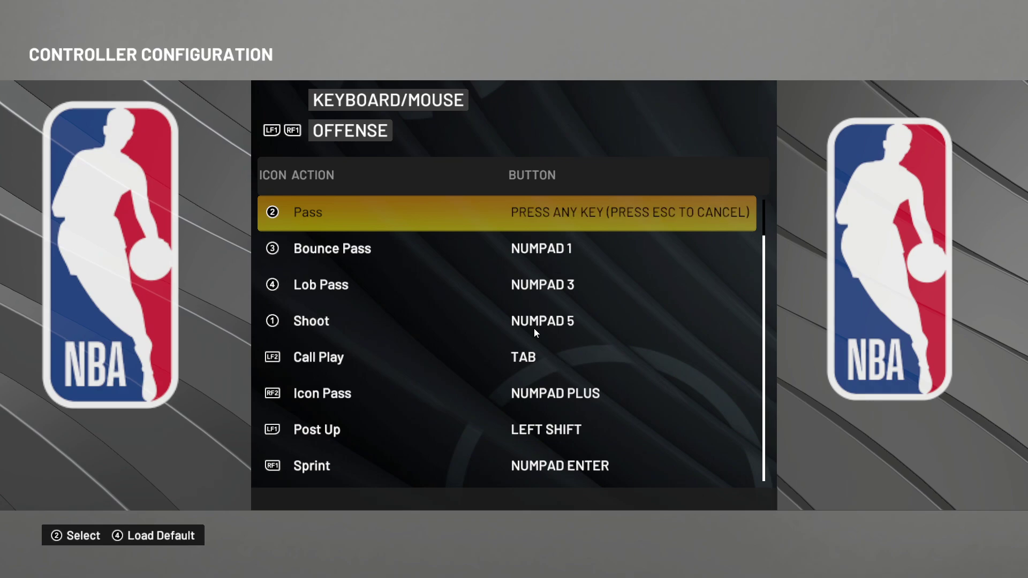
{"action": "key", "text": "s"}
- Rebind Shoot to D and Sprint to E in the Offense bindings
{"action": "key", "text": "Down"}
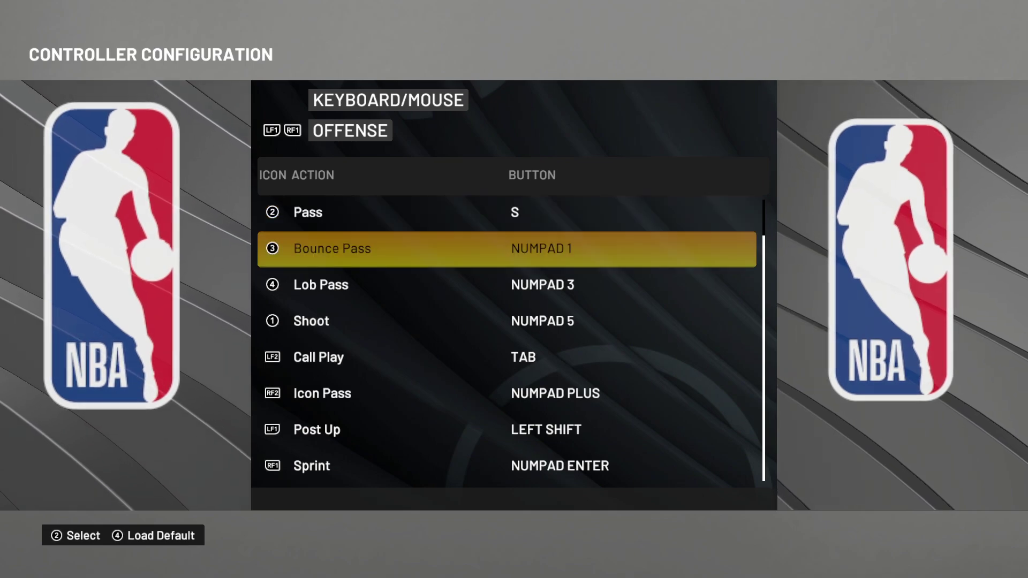
{"action": "key", "text": "Down"}
{"action": "key", "text": "Down"}
{"action": "key", "text": "Return"}
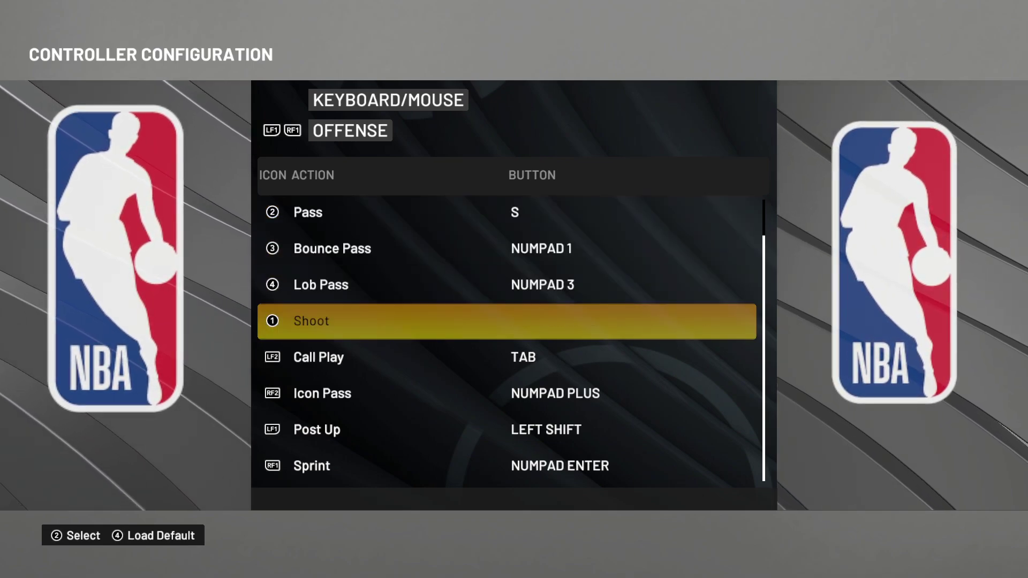
{"action": "key", "text": "Down"}
{"action": "key", "text": "Down"}
{"action": "key", "text": "Down"}
{"action": "key", "text": "Down"}
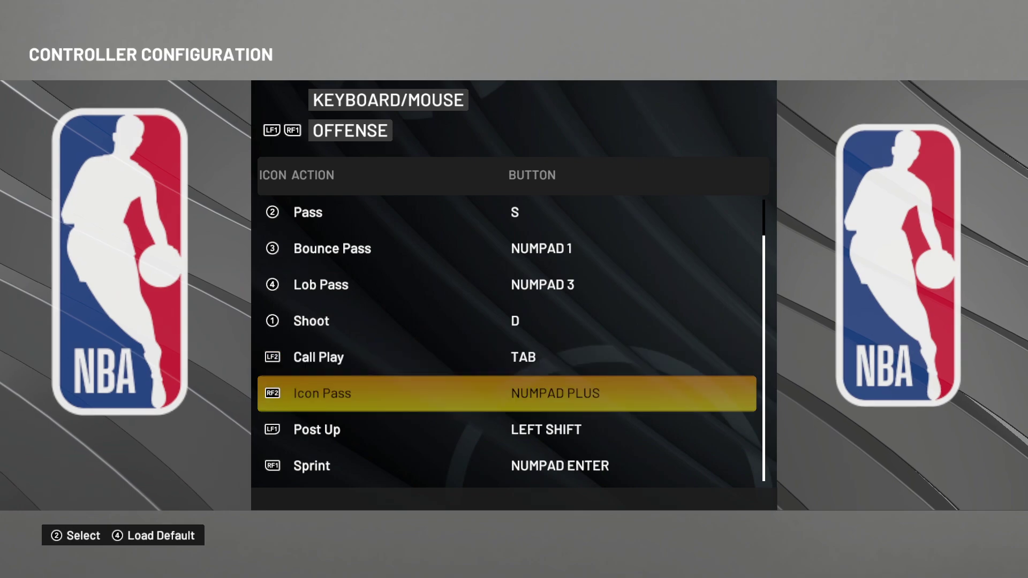
{"action": "key", "text": "Return"}
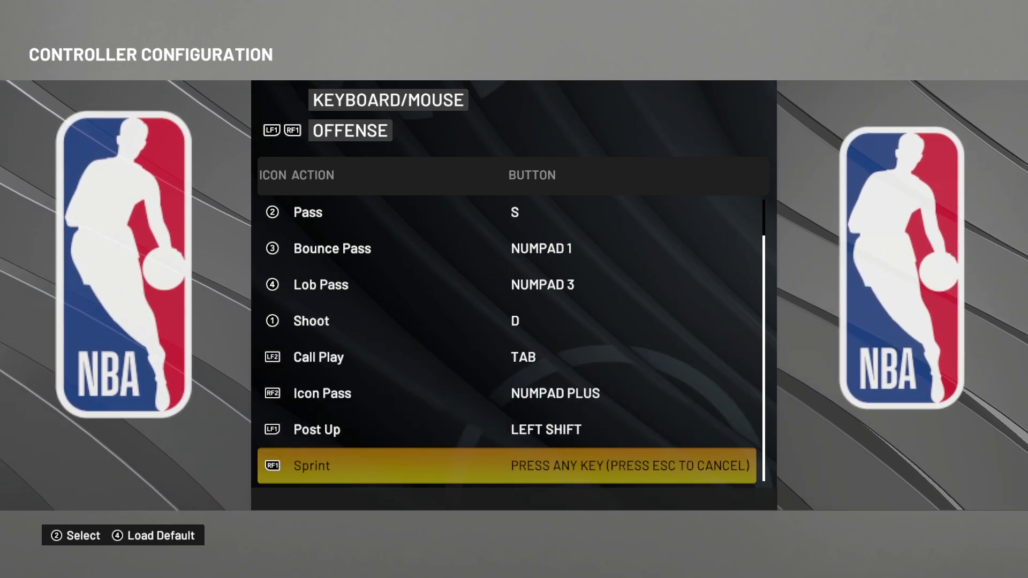
{"action": "key", "text": "e"}
{"action": "key", "text": "Down"}
{"action": "key", "text": "Up"}
{"action": "key", "text": "Up"}
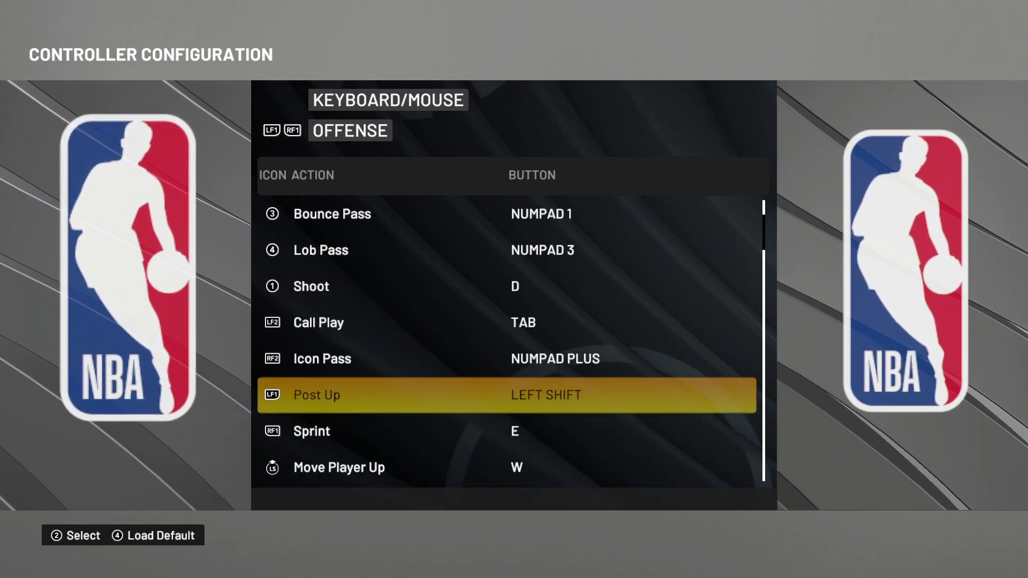
{"action": "key", "text": "Down"}
{"action": "key", "text": "Down"}
{"action": "key", "text": "Down"}
{"action": "key", "text": "Up"}
{"action": "key", "text": "Return"}
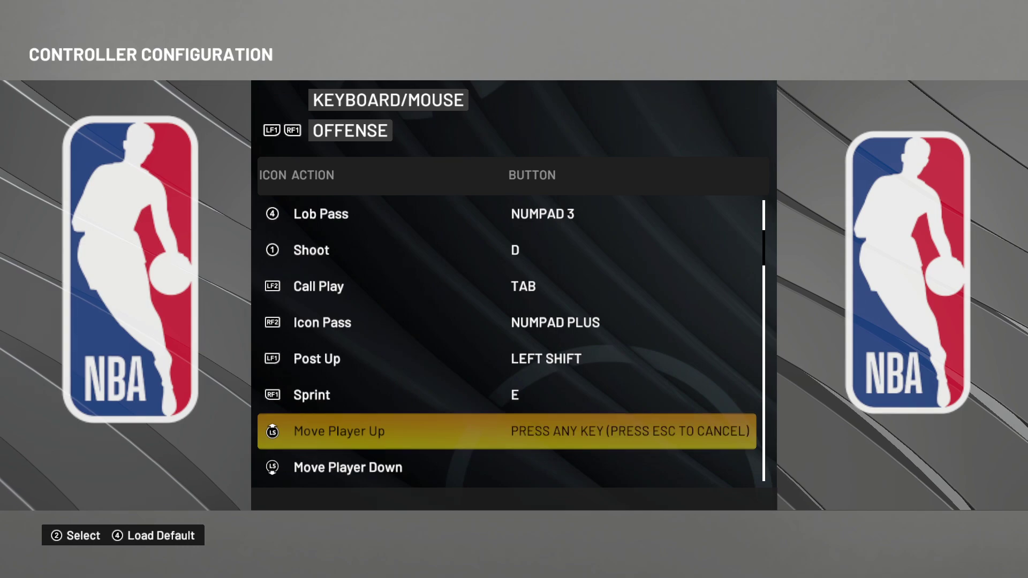
{"action": "key", "text": "Up"}
{"action": "key", "text": "Down"}
{"action": "key", "text": "Return"}
{"action": "key", "text": "Down"}
{"action": "key", "text": "Down"}
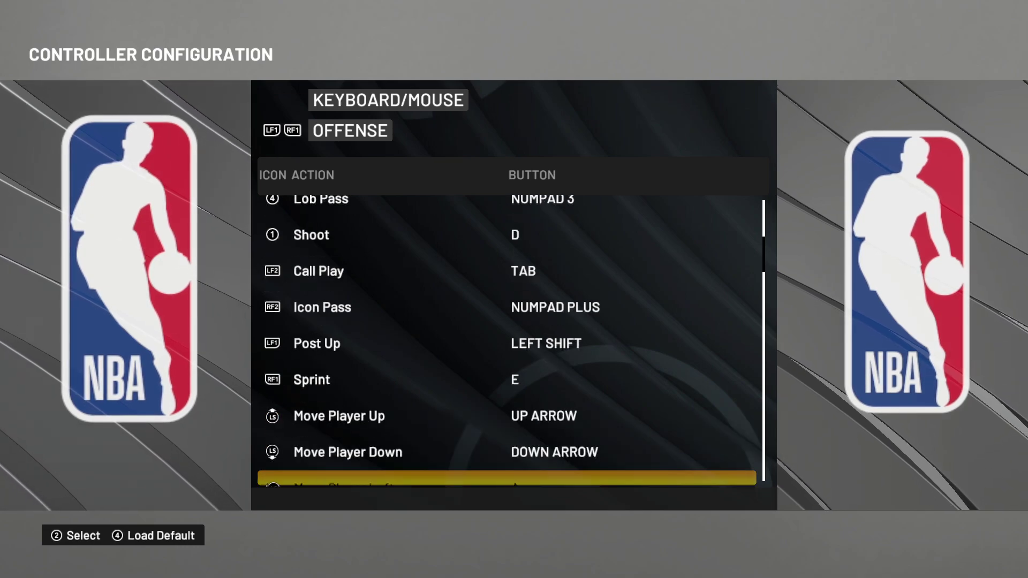
{"action": "key", "text": "Return"}
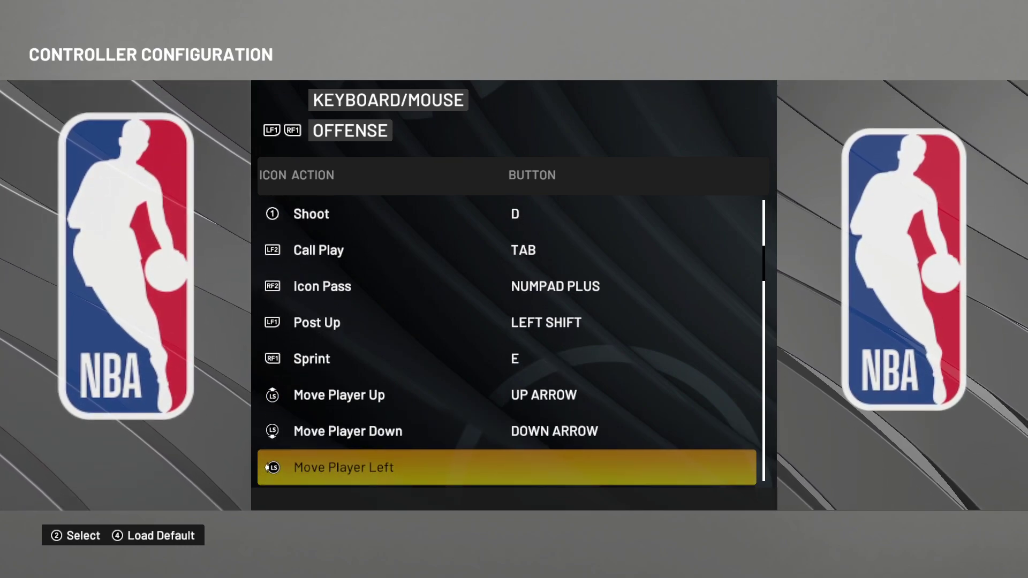
{"action": "key", "text": "Left"}
{"action": "key", "text": "Down"}
{"action": "key", "text": "Return"}
{"action": "key", "text": "Right"}
{"action": "key", "text": "Down"}
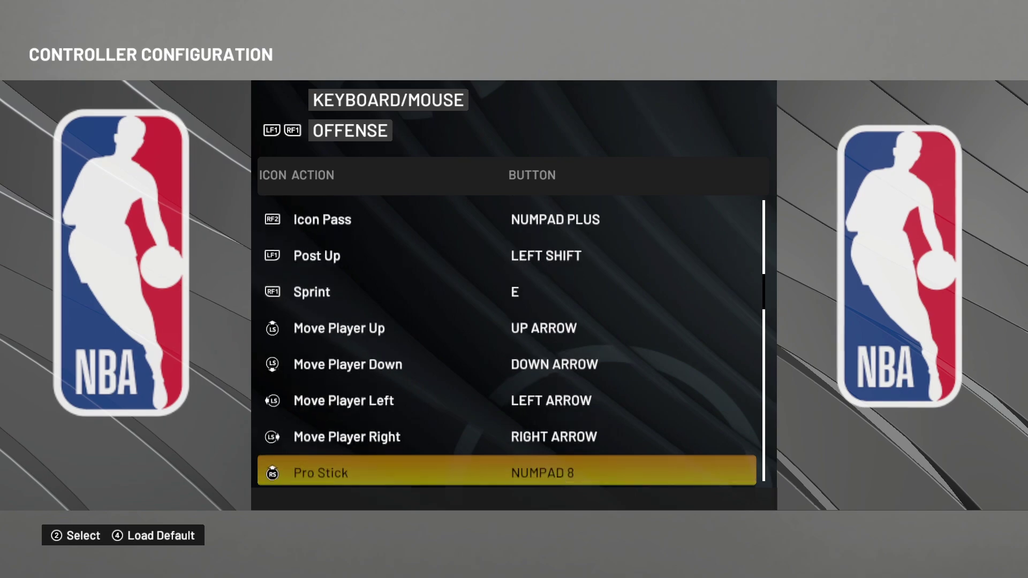
{"action": "key", "text": "Down"}
{"action": "key", "text": "Down"}
{"action": "key", "text": "Down"}
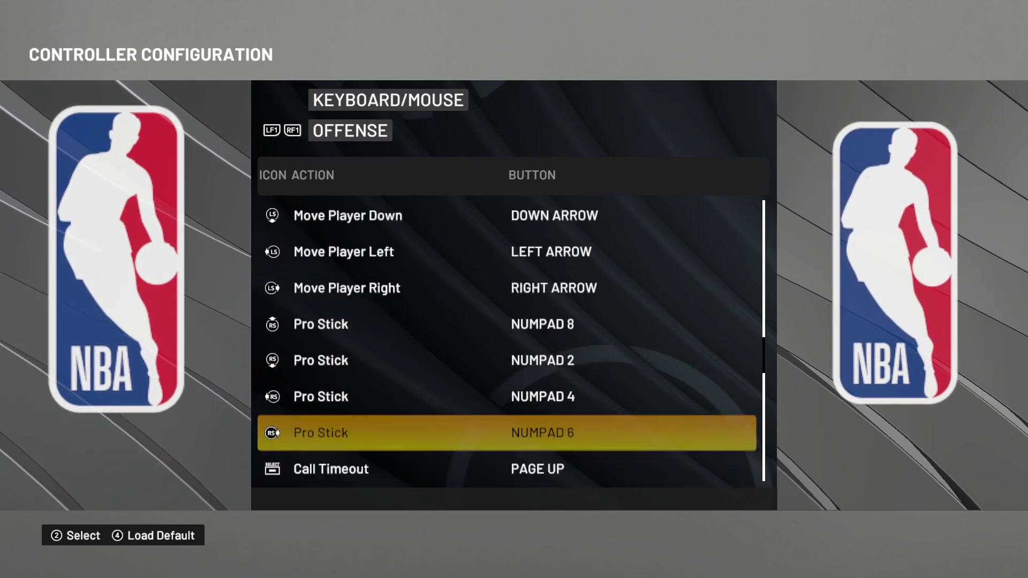
{"action": "key", "text": "Up"}
{"action": "key", "text": "Up"}
{"action": "key", "text": "Down"}
{"action": "key", "text": "Up"}
{"action": "key", "text": "Up"}
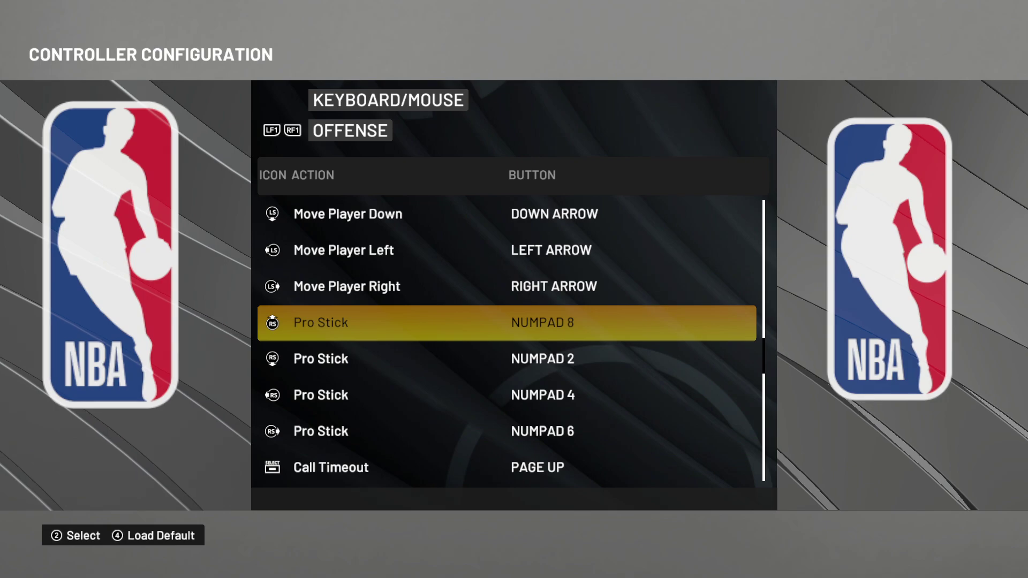
{"action": "key", "text": "Down"}
{"action": "key", "text": "Down"}
{"action": "key", "text": "Down"}
{"action": "key", "text": "Up"}
{"action": "key", "text": "Up"}
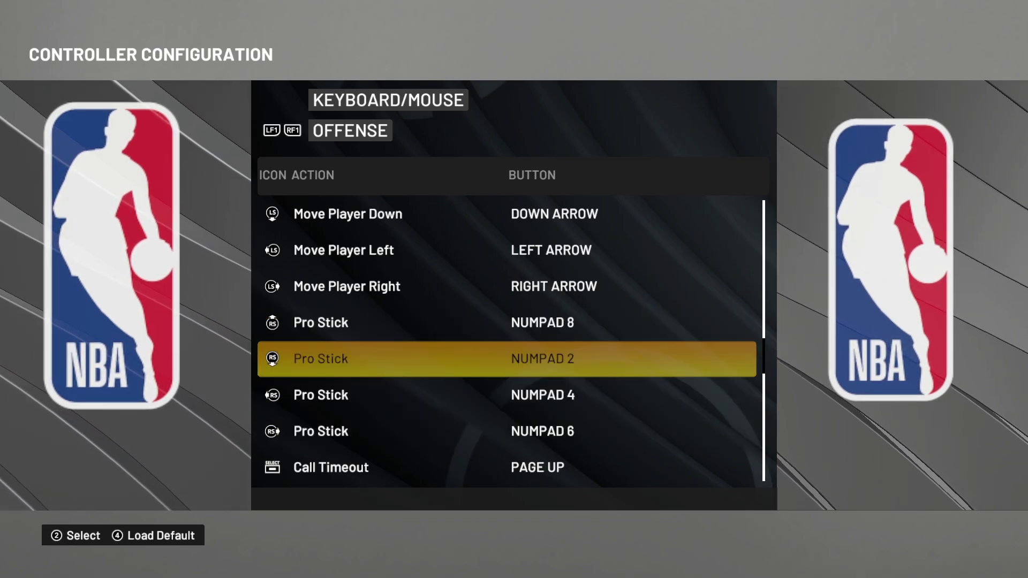
{"action": "key", "text": "Up"}
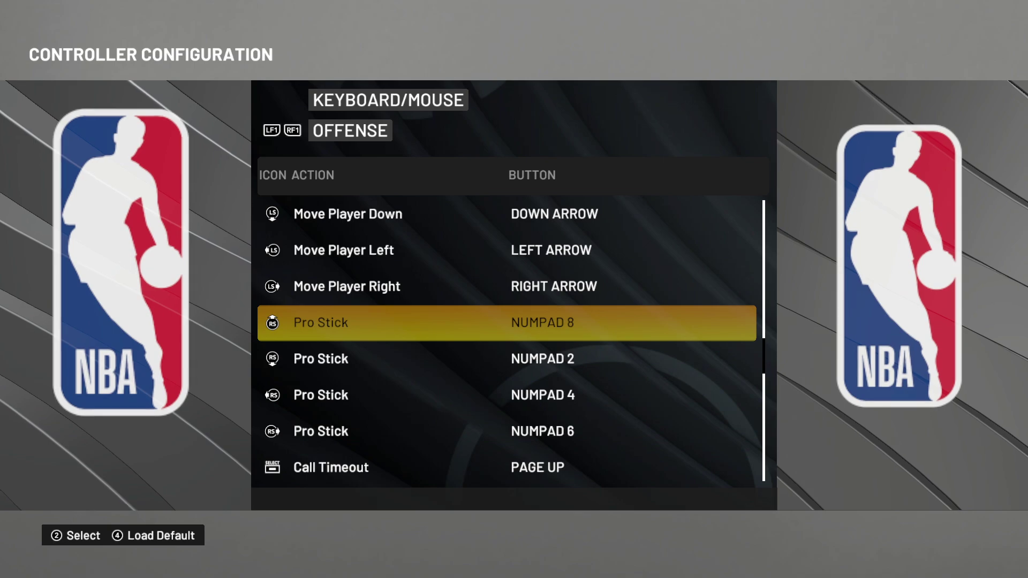
{"action": "key", "text": "Return"}
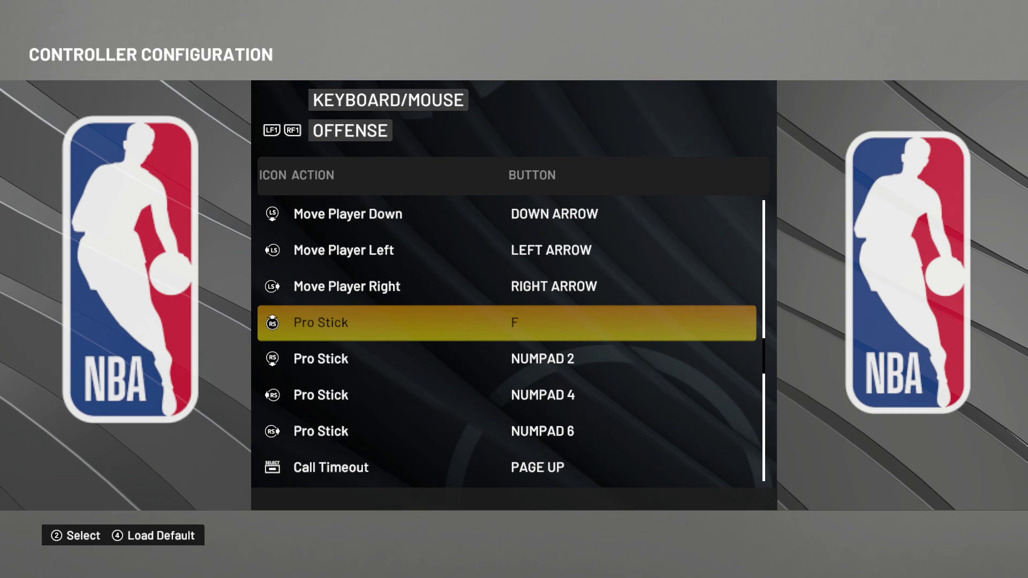
{"action": "key", "text": "Down"}
{"action": "key", "text": "Return"}
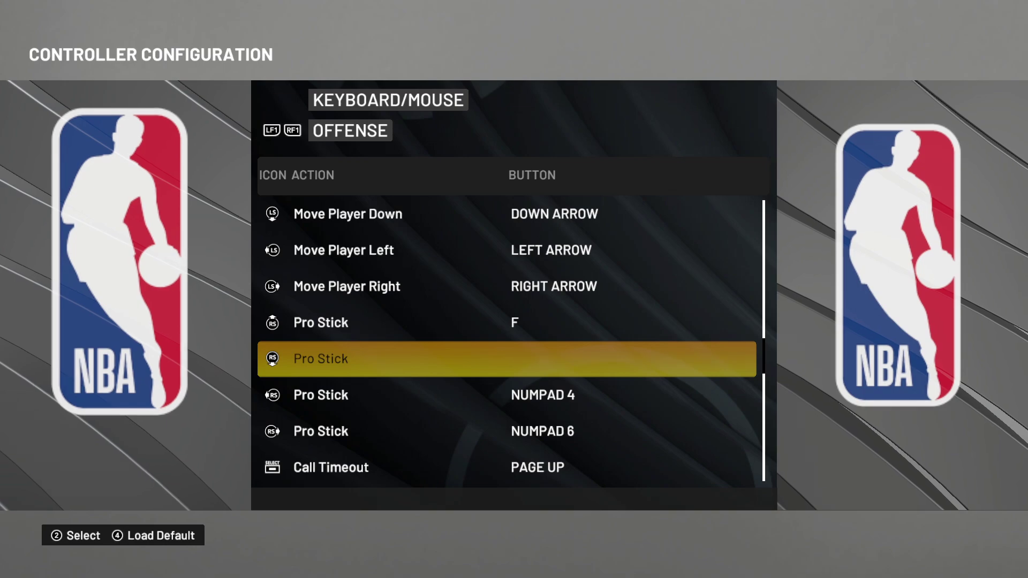
{"action": "key", "text": "Down"}
{"action": "key", "text": "Down"}
{"action": "key", "text": "Down"}
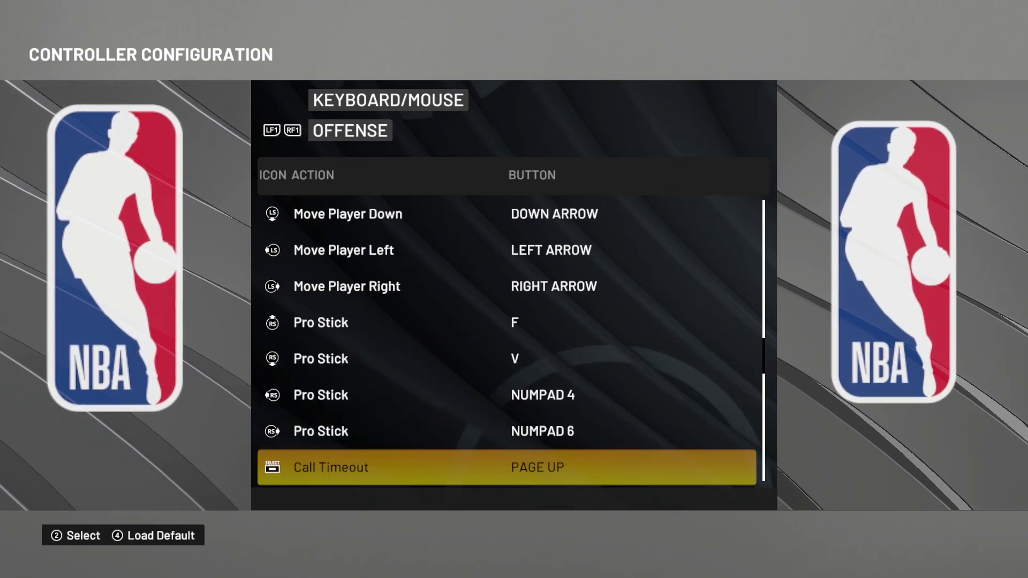
{"action": "key", "text": "Return"}
{"action": "key", "text": "q"}
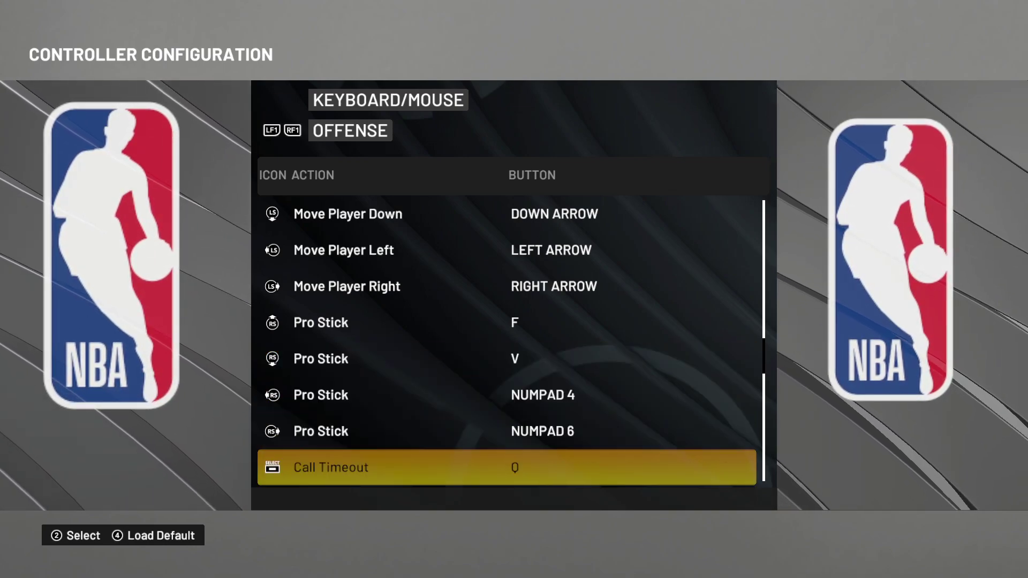
{"action": "key", "text": "Down"}
{"action": "key", "text": "Down"}
{"action": "key", "text": "Down"}
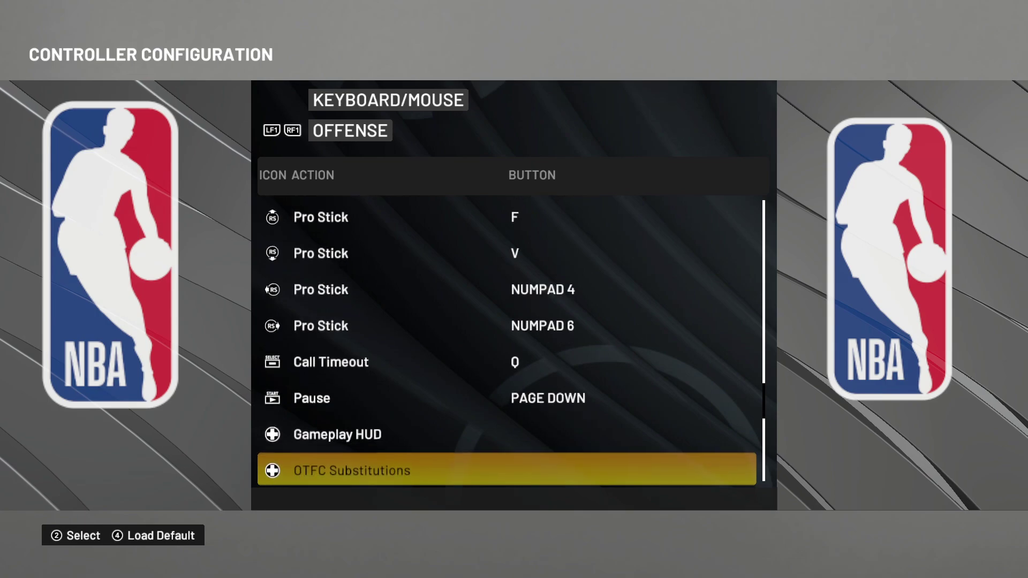
{"action": "key", "text": "Down"}
{"action": "key", "text": "Down"}
{"action": "key", "text": "Down"}
{"action": "key", "text": "Down"}
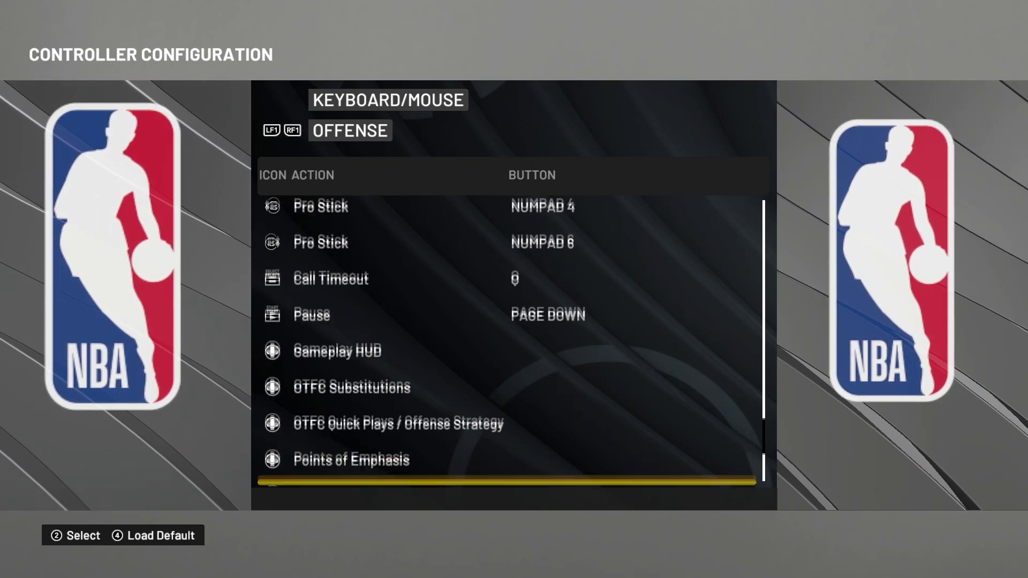
{"action": "key", "text": "Up"}
{"action": "key", "text": "Up"}
{"action": "key", "text": "Up"}
{"action": "key", "text": "Up"}
{"action": "key", "text": "Up"}
{"action": "key", "text": "Up"}
{"action": "key", "text": "Up"}
{"action": "key", "text": "Up"}
{"action": "key", "text": "Up"}
{"action": "key", "text": "Up"}
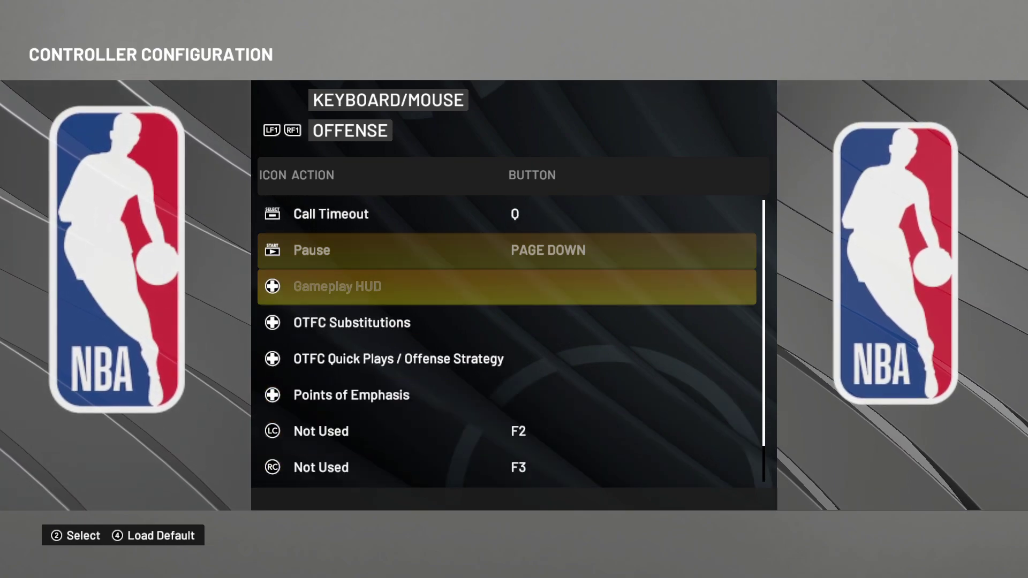
{"action": "key", "text": "Up"}
{"action": "key", "text": "Up"}
{"action": "key", "text": "Up"}
{"action": "key", "text": "Up"}
{"action": "key", "text": "Up"}
{"action": "key", "text": "Up"}
{"action": "key", "text": "Up"}
{"action": "key", "text": "Up"}
{"action": "key", "text": "Up"}
{"action": "key", "text": "Up"}
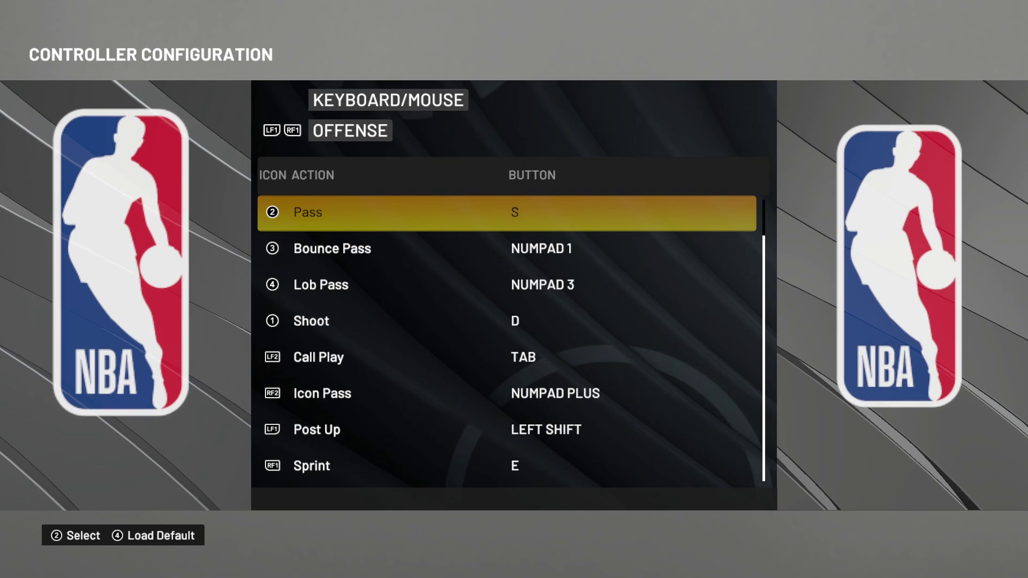
- On the Defense tab, bind Take Charge / Flop / Chuck to X and Block / Rebound to W
{"action": "left_click", "coordinate": [292, 131]}
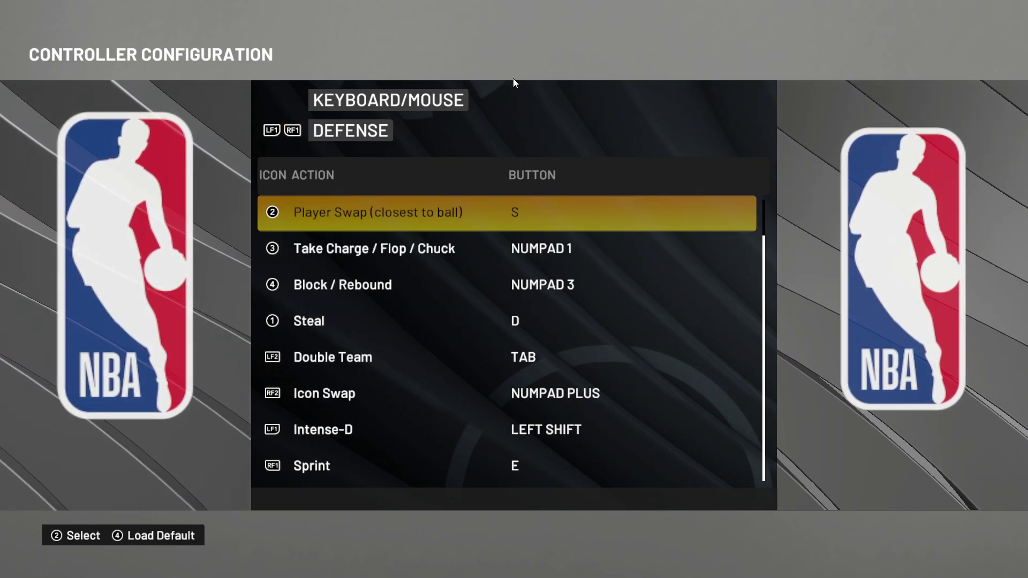
{"action": "key", "text": "Down"}
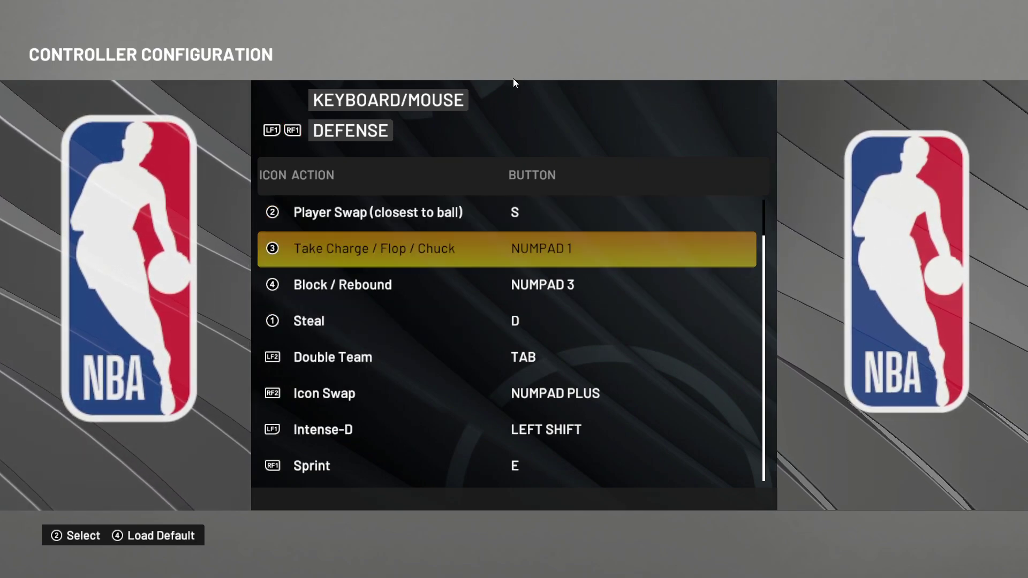
{"action": "key", "text": "x"}
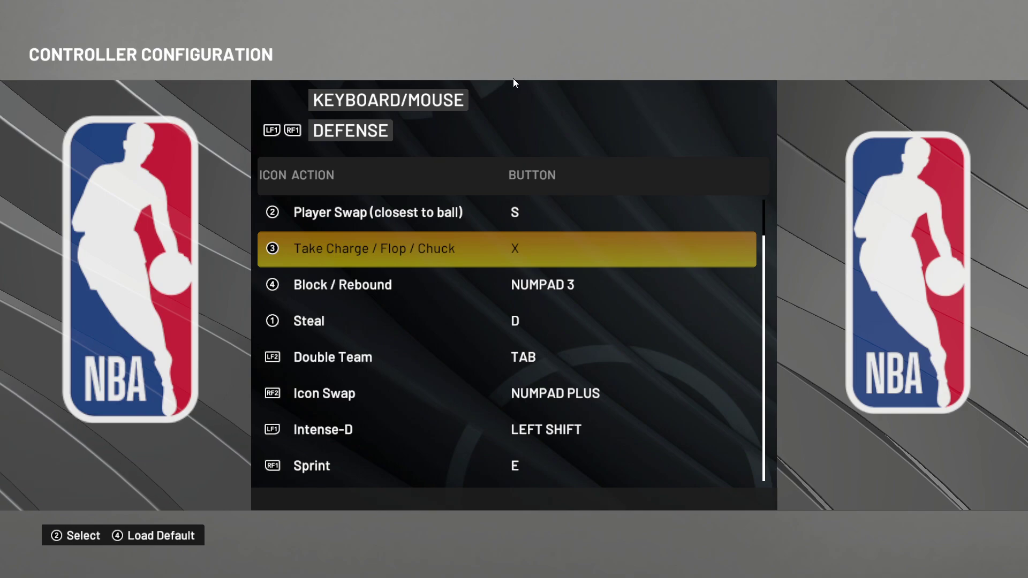
{"action": "key", "text": "Down"}
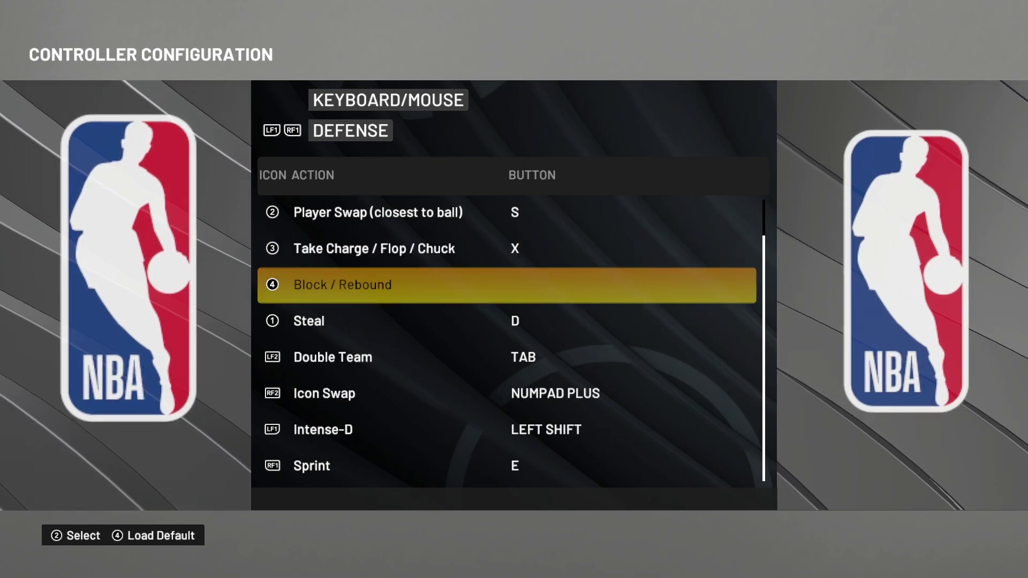
{"action": "key", "text": "w"}
- Bind Intense-D to A, then return up to Icon Swap and Double Team
{"action": "key", "text": "Down"}
{"action": "key", "text": "Down"}
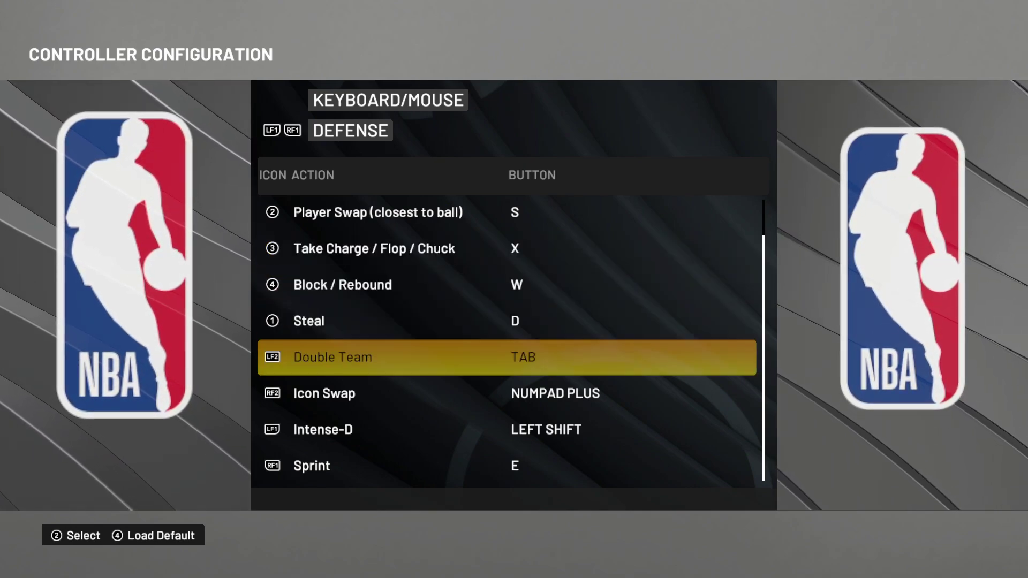
{"action": "key", "text": "Down"}
{"action": "key", "text": "Down"}
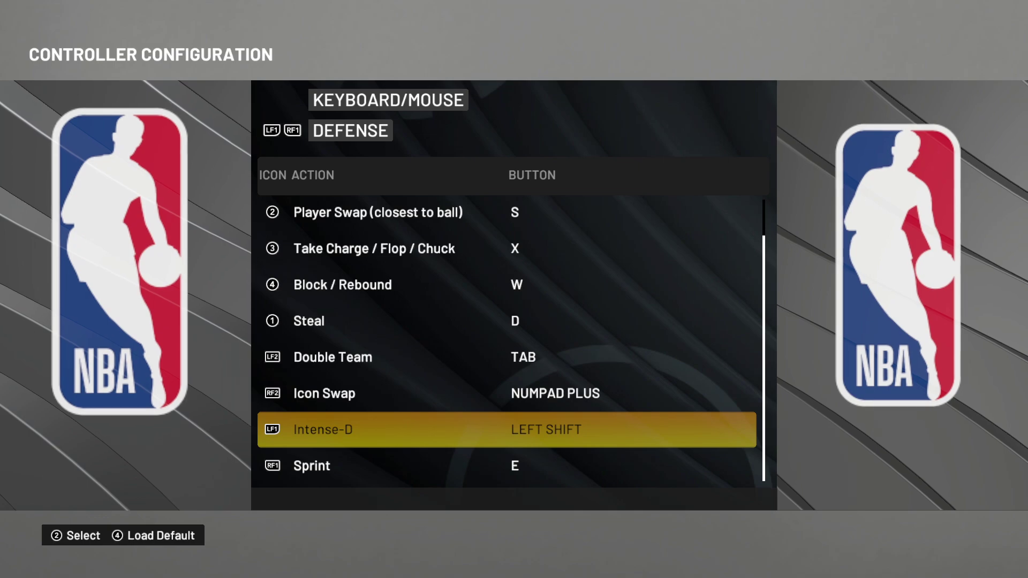
{"action": "key", "text": "Return"}
{"action": "key", "text": "a"}
{"action": "key", "text": "Up"}
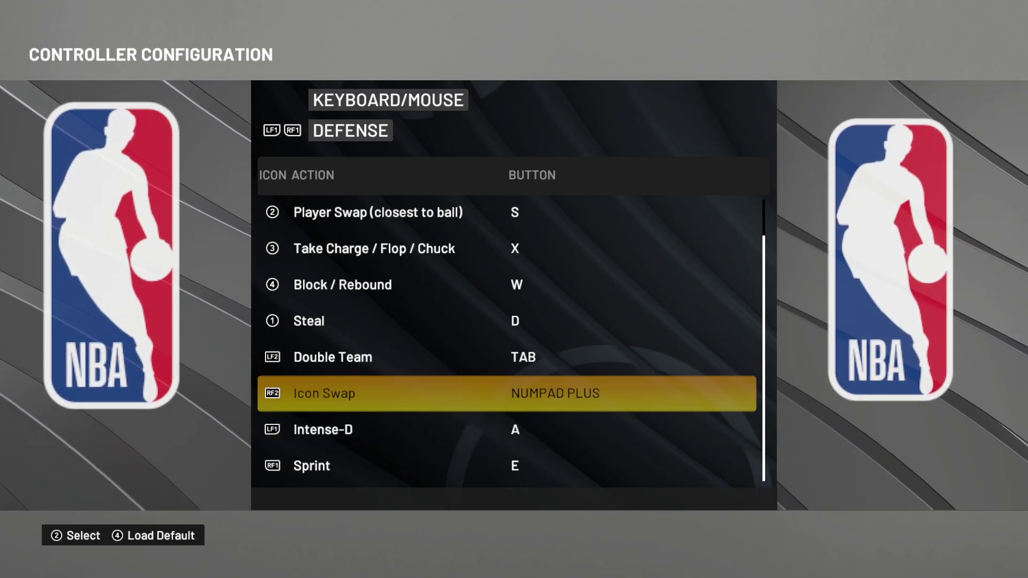
{"action": "key", "text": "Up"}
{"action": "key", "text": "Up"}
{"action": "key", "text": "Up"}
{"action": "key", "text": "Up"}
{"action": "key", "text": "Up"}
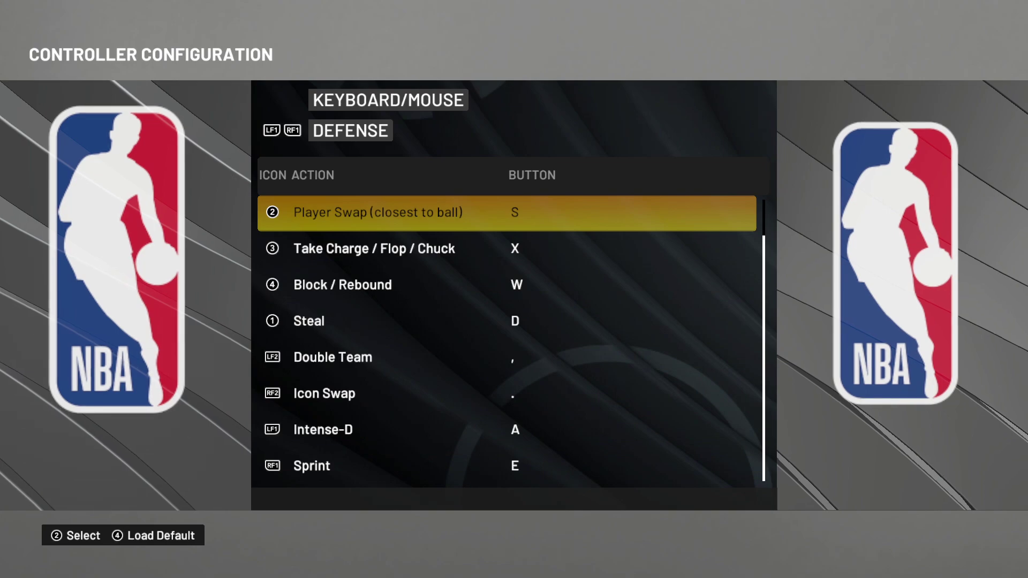
- Return to the Offense tab and review its lower bindings around Gameplay HUD and OTFC Substitutions
{"action": "left_click", "coordinate": [270, 138]}
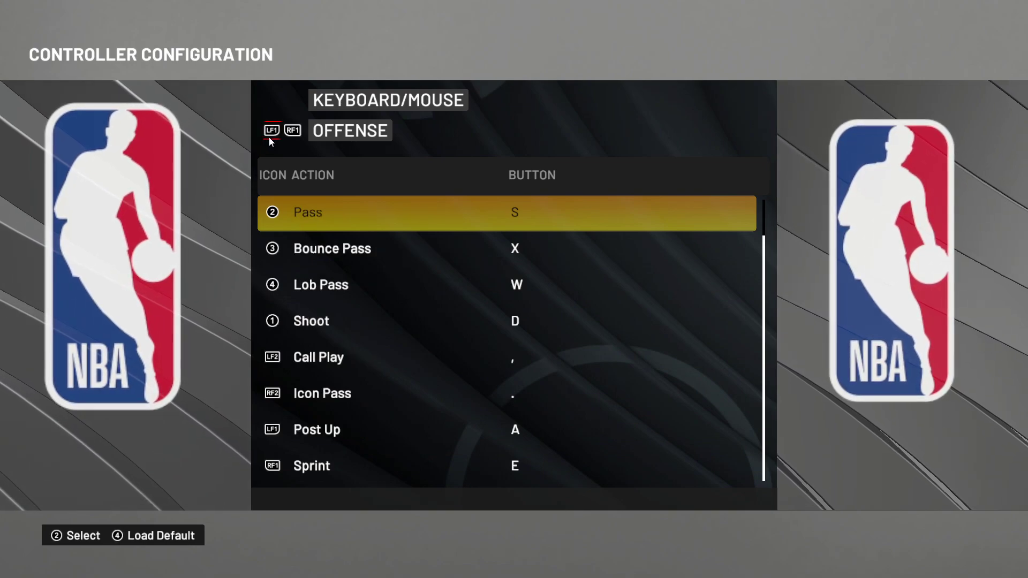
{"action": "key", "text": "Down"}
{"action": "key", "text": "Down"}
{"action": "key", "text": "Down"}
{"action": "key", "text": "Down"}
{"action": "key", "text": "Down"}
{"action": "key", "text": "Down"}
{"action": "key", "text": "Down"}
{"action": "key", "text": "Down"}
{"action": "key", "text": "Down"}
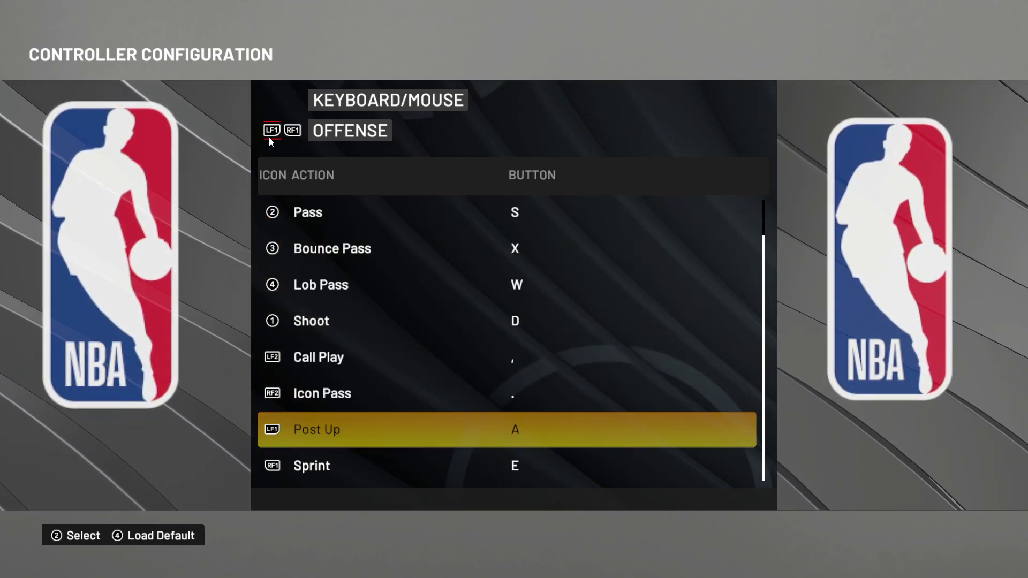
{"action": "key", "text": "Down"}
{"action": "key", "text": "Down"}
{"action": "key", "text": "Down"}
{"action": "key", "text": "Down"}
{"action": "key", "text": "Down"}
{"action": "key", "text": "Down"}
{"action": "key", "text": "Down"}
{"action": "key", "text": "Down"}
{"action": "key", "text": "Down"}
{"action": "key", "text": "Down"}
{"action": "key", "text": "Down"}
{"action": "key", "text": "Down"}
{"action": "key", "text": "Down"}
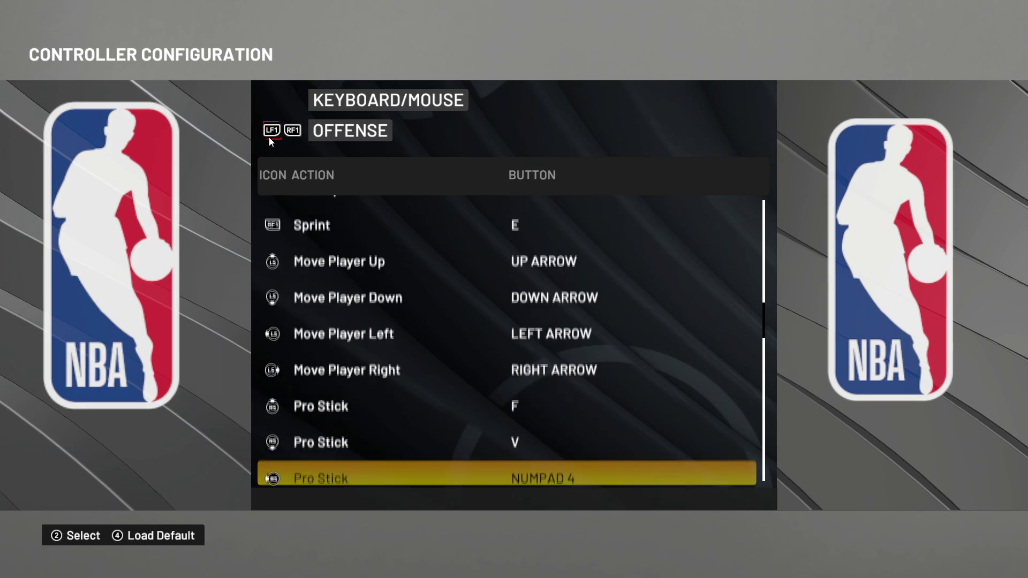
{"action": "key", "text": "Up"}
{"action": "key", "text": "Up"}
{"action": "key", "text": "Up"}
{"action": "key", "text": "Up"}
{"action": "key", "text": "Up"}
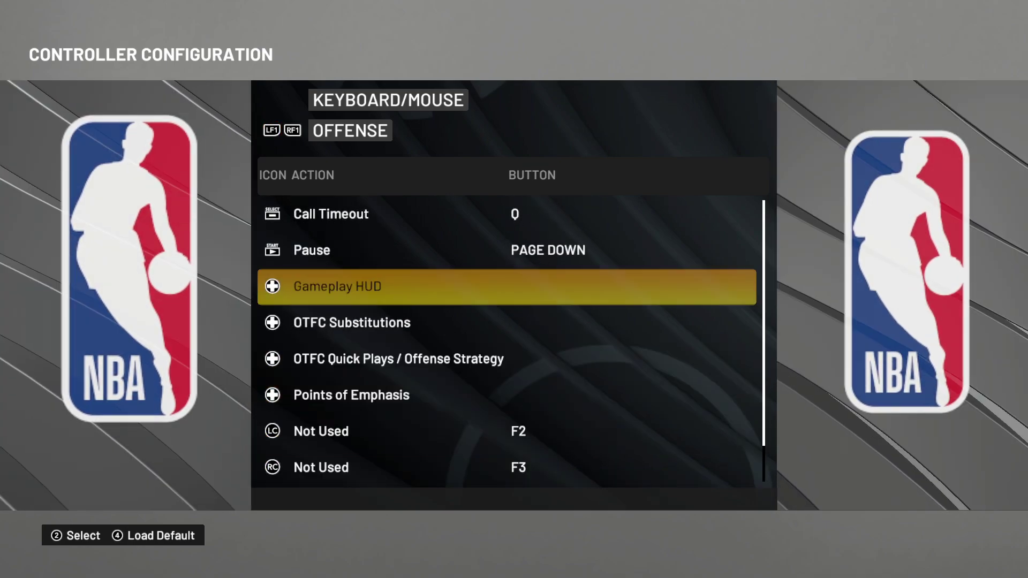
{"action": "key", "text": "Down"}
{"action": "key", "text": "Down"}
{"action": "key", "text": "Down"}
{"action": "key", "text": "Up"}
{"action": "key", "text": "Up"}
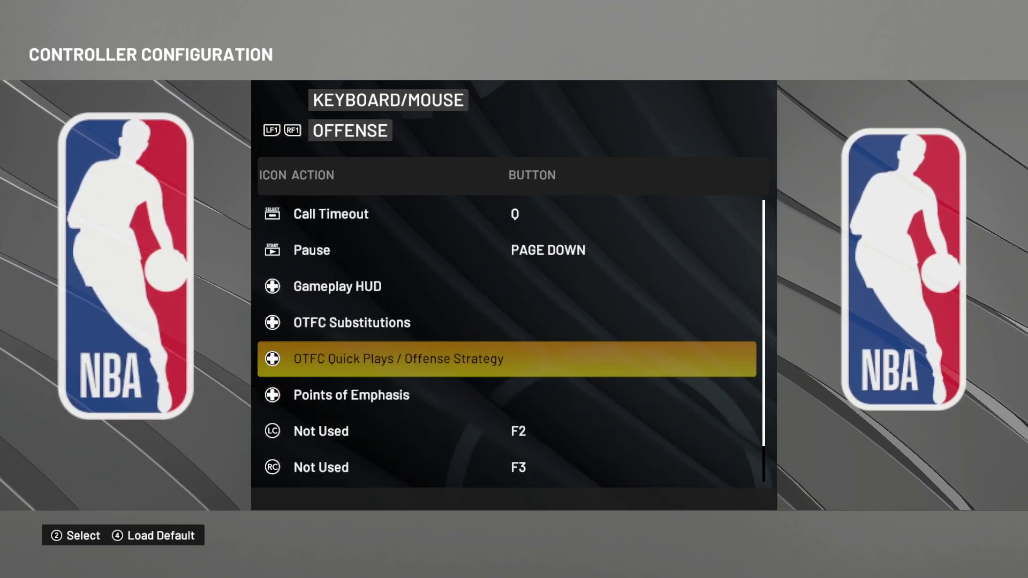
{"action": "key", "text": "Up"}
{"action": "key", "text": "Down"}
{"action": "key", "text": "Up"}
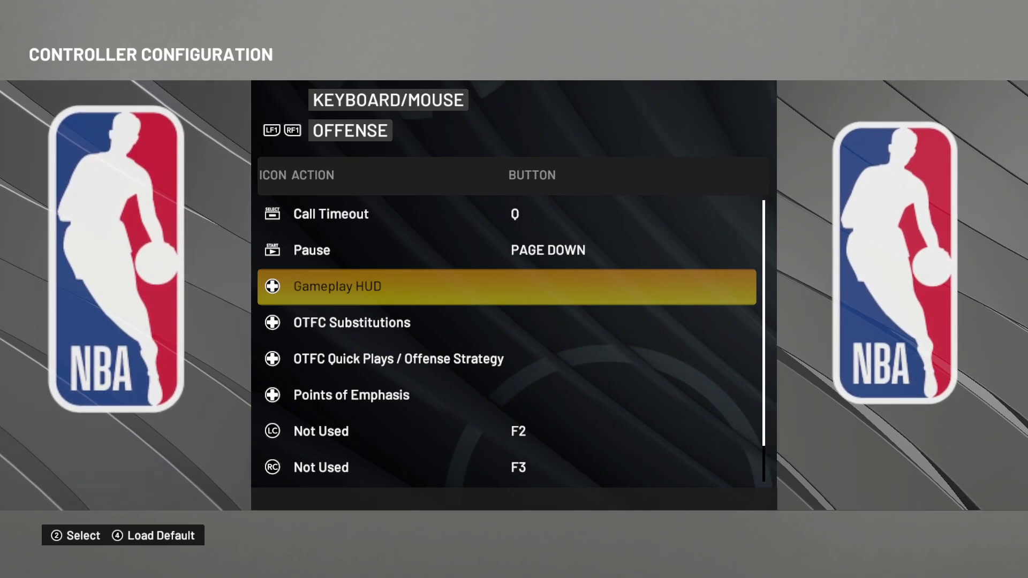
{"action": "key", "text": "Down"}
{"action": "key", "text": "Up"}
{"action": "key", "text": "Return"}
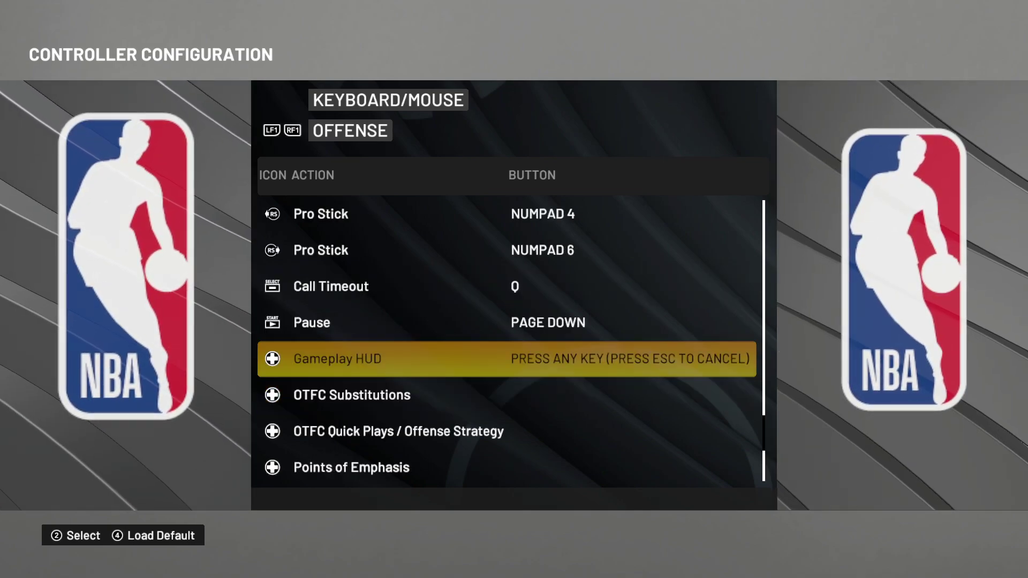
{"action": "key", "text": "6"}
{"action": "key", "text": "Down"}
{"action": "key", "text": "Return"}
{"action": "key", "text": "7"}
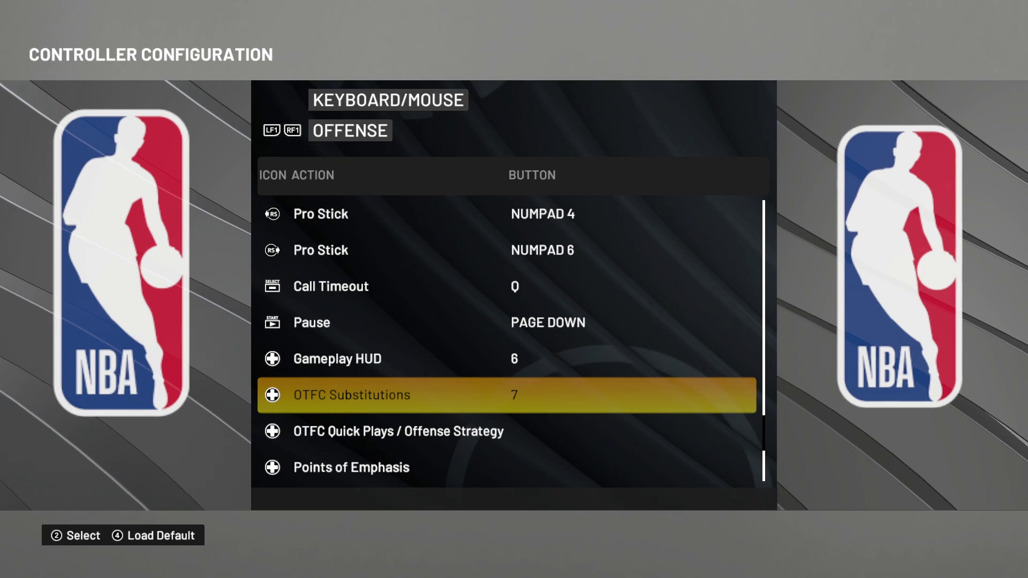
{"action": "key", "text": "Down"}
{"action": "key", "text": "Return"}
{"action": "key", "text": "8"}
{"action": "key", "text": "Down"}
{"action": "key", "text": "Return"}
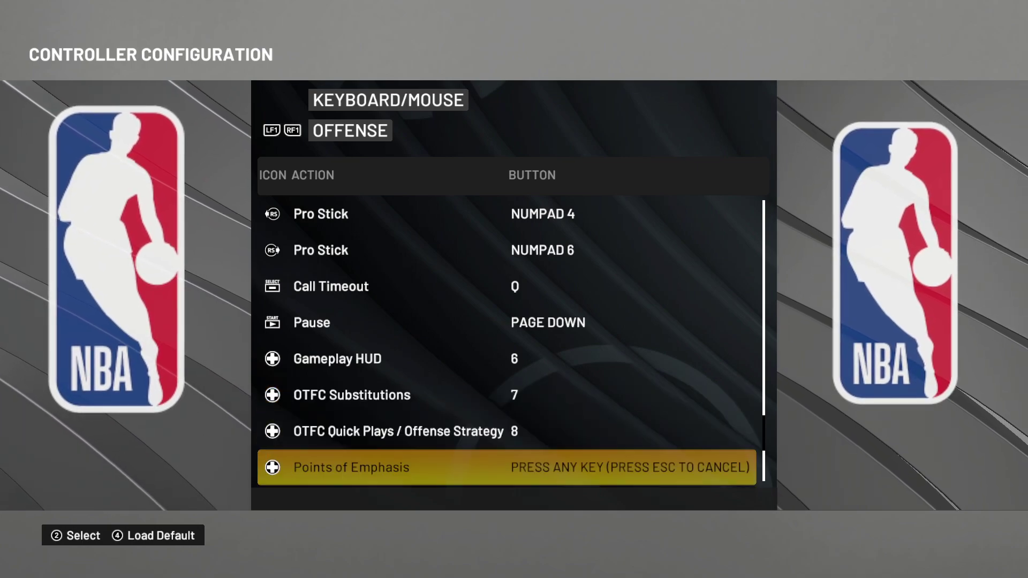
{"action": "key", "text": "9"}
{"action": "key", "text": "Down"}
{"action": "key", "text": "Down"}
{"action": "key", "text": "Up"}
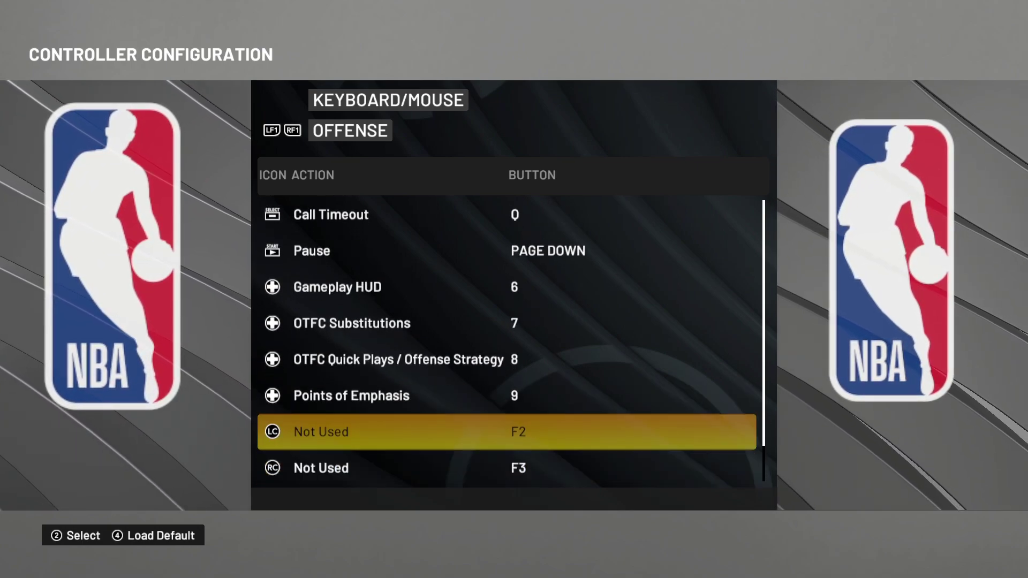
{"action": "key", "text": "Up"}
{"action": "key", "text": "Up"}
{"action": "key", "text": "Up"}
{"action": "key", "text": "Up"}
{"action": "key", "text": "Up"}
{"action": "key", "text": "Up"}
{"action": "key", "text": "Up"}
{"action": "key", "text": "Up"}
{"action": "key", "text": "Up"}
{"action": "key", "text": "Up"}
{"action": "key", "text": "Up"}
{"action": "key", "text": "Up"}
{"action": "key", "text": "Up"}
{"action": "key", "text": "Up"}
{"action": "key", "text": "Up"}
{"action": "key", "text": "Down"}
{"action": "key", "text": "Down"}
{"action": "key", "text": "Down"}
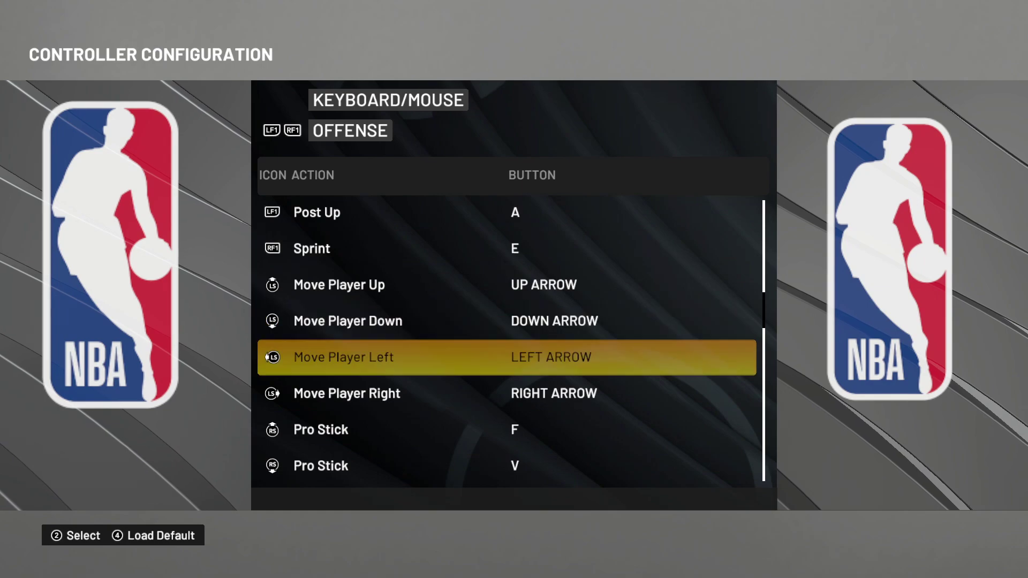
{"action": "key", "text": "Up"}
{"action": "key", "text": "Down"}
{"action": "key", "text": "Down"}
{"action": "key", "text": "Down"}
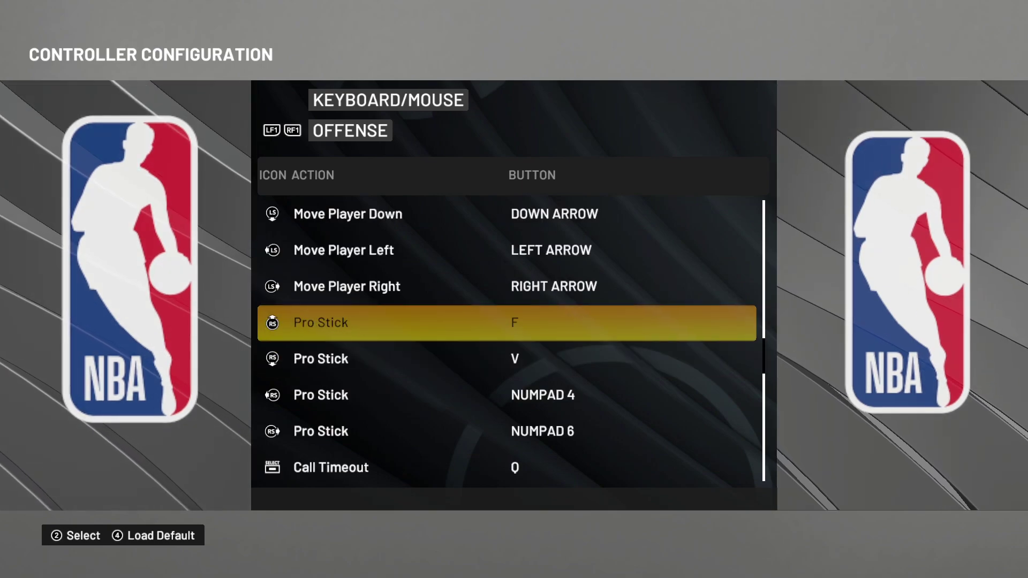
{"action": "key", "text": "Down"}
{"action": "key", "text": "Down"}
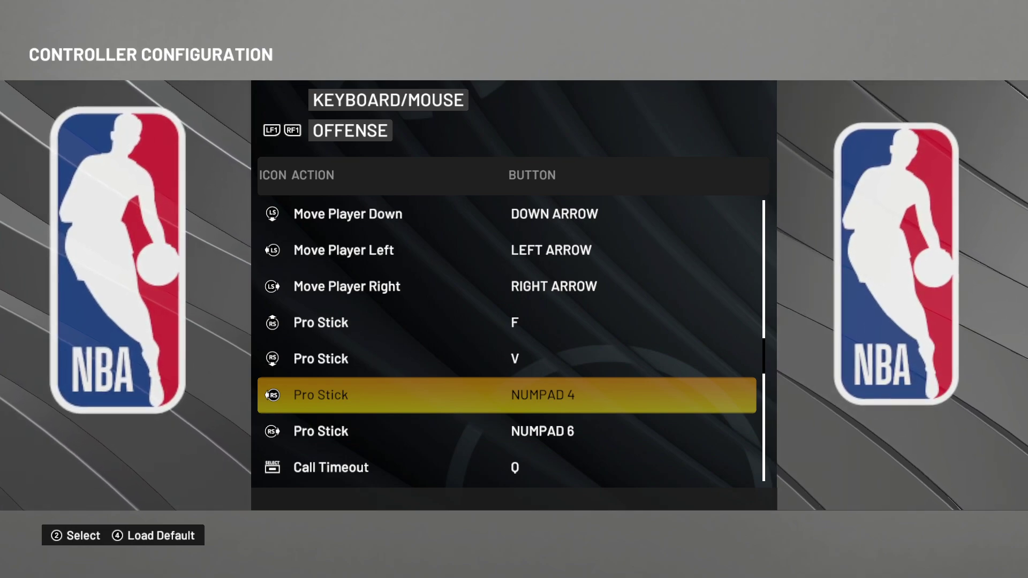
{"action": "key", "text": "Up"}
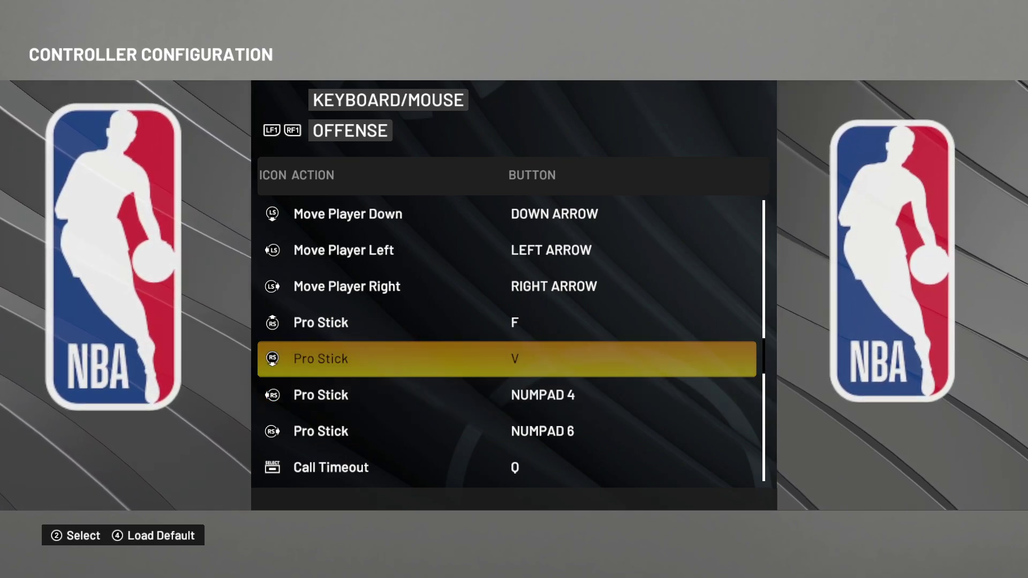
{"action": "key", "text": "Up"}
{"action": "key", "text": "Down"}
{"action": "key", "text": "Down"}
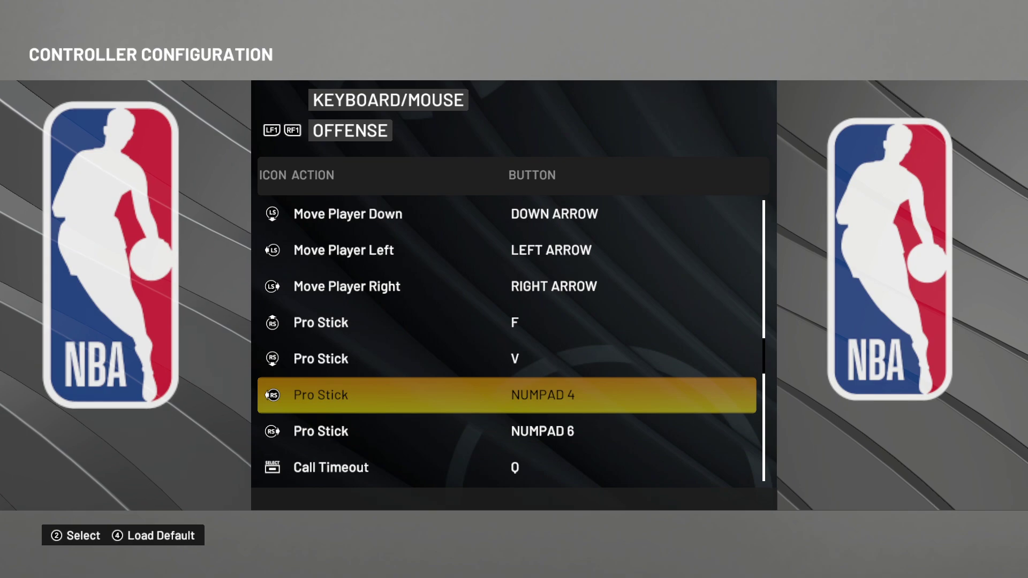
{"action": "key", "text": "Down"}
{"action": "key", "text": "Down"}
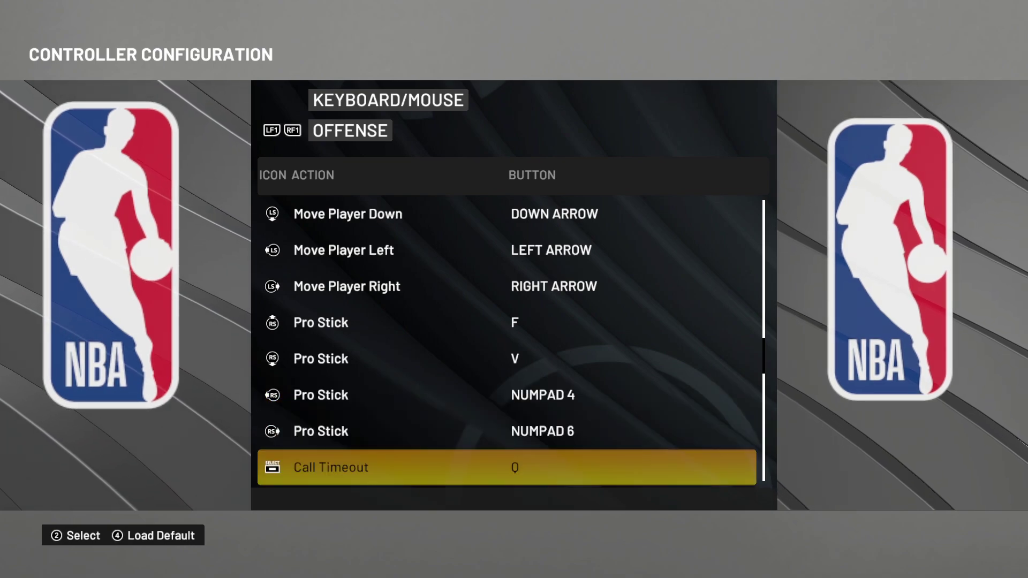
- Switch to the Offense Off-Ball tab and review Call for Ball through Sprint bindings
{"action": "left_click", "coordinate": [300, 135]}
{"action": "left_click", "coordinate": [301, 138]}
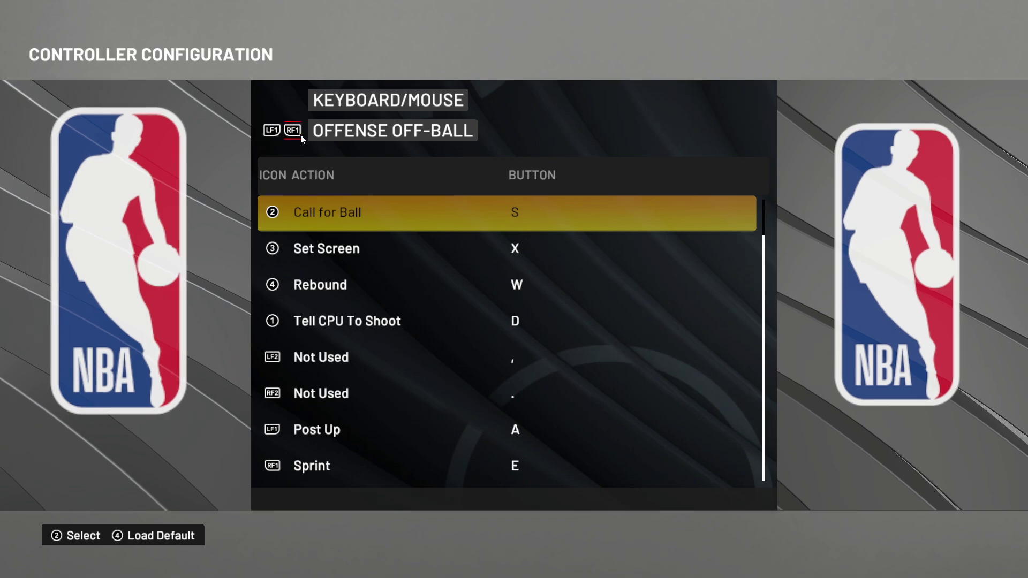
{"action": "key", "text": "Down"}
{"action": "key", "text": "Down"}
{"action": "key", "text": "Down"}
{"action": "key", "text": "Down"}
{"action": "key", "text": "Up"}
{"action": "key", "text": "Up"}
{"action": "key", "text": "Up"}
{"action": "key", "text": "Up"}
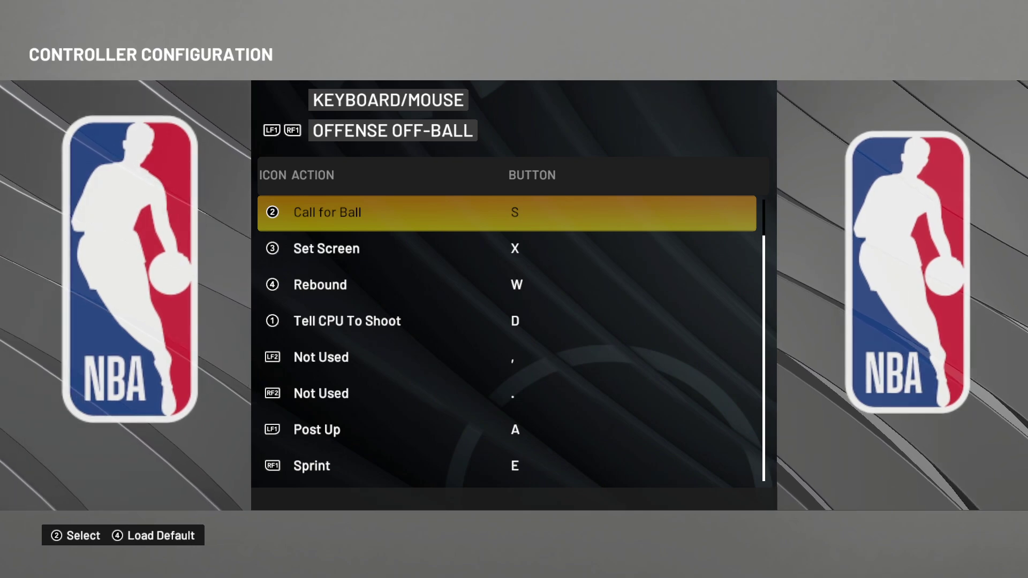
{"action": "key", "text": "Down"}
{"action": "key", "text": "Down"}
{"action": "key", "text": "Down"}
{"action": "key", "text": "Down"}
{"action": "key", "text": "Down"}
{"action": "key", "text": "Down"}
{"action": "key", "text": "Down"}
{"action": "key", "text": "Down"}
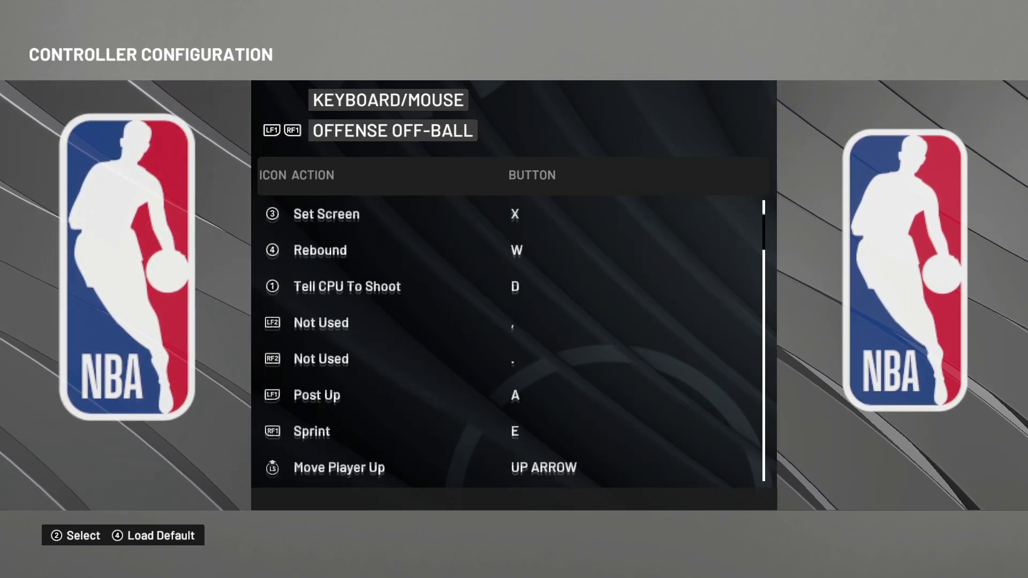
{"action": "key", "text": "Down"}
{"action": "key", "text": "Down"}
{"action": "key", "text": "Up"}
{"action": "key", "text": "Up"}
{"action": "key", "text": "Up"}
{"action": "key", "text": "Up"}
{"action": "key", "text": "Up"}
{"action": "key", "text": "Up"}
{"action": "key", "text": "Up"}
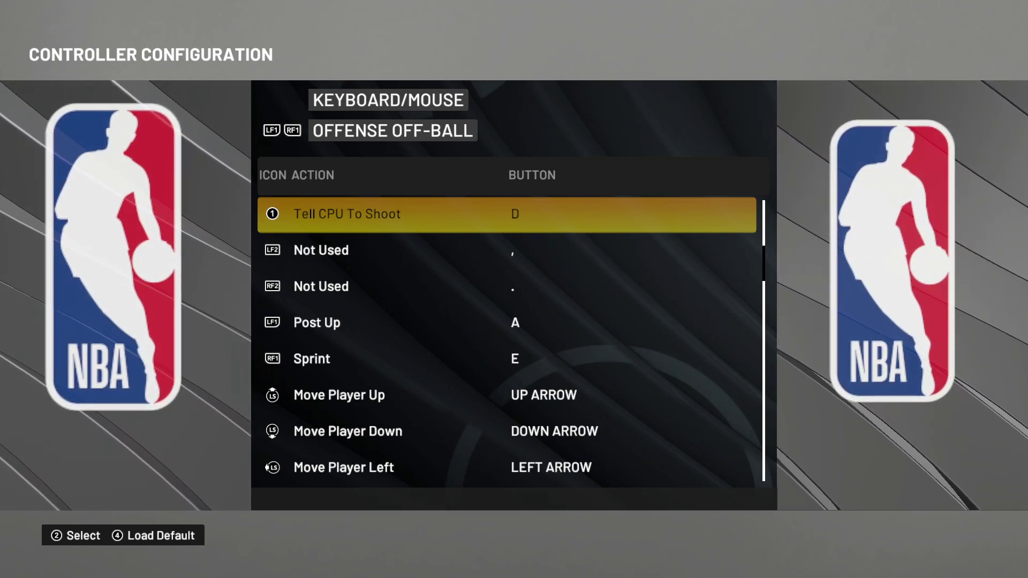
- Review the lower Off-Ball bindings down to Not Used F3, then return to the top
{"action": "key", "text": "Down"}
{"action": "key", "text": "Down"}
{"action": "key", "text": "Down"}
{"action": "key", "text": "Down"}
{"action": "key", "text": "Down"}
{"action": "key", "text": "Down"}
{"action": "key", "text": "Down"}
{"action": "key", "text": "Down"}
{"action": "key", "text": "Down"}
{"action": "key", "text": "Down"}
{"action": "key", "text": "Down"}
{"action": "key", "text": "Down"}
{"action": "key", "text": "Down"}
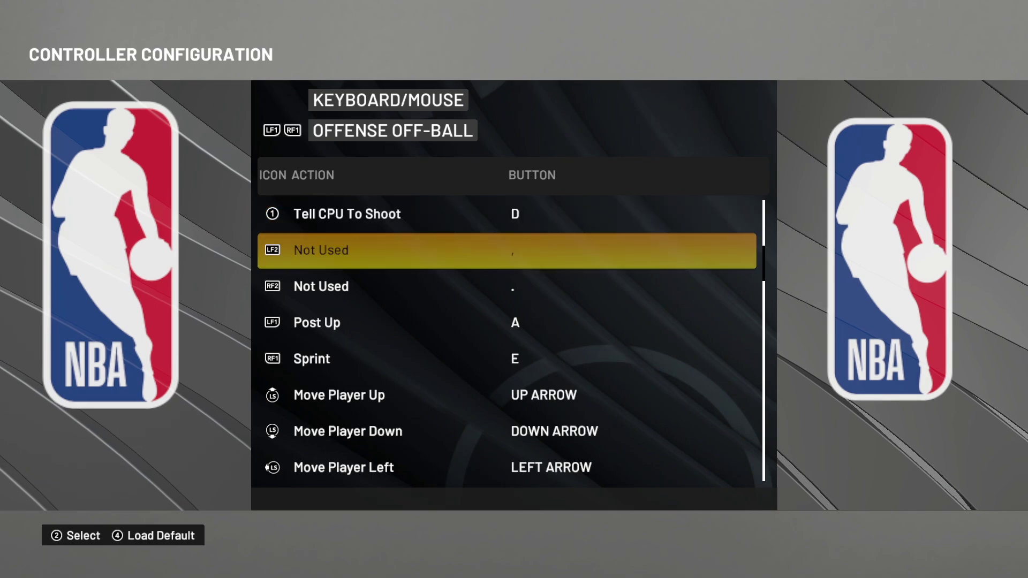
{"action": "key", "text": "Down"}
{"action": "key", "text": "Down"}
{"action": "key", "text": "Down"}
{"action": "key", "text": "Down"}
{"action": "key", "text": "Down"}
{"action": "key", "text": "Down"}
{"action": "key", "text": "Down"}
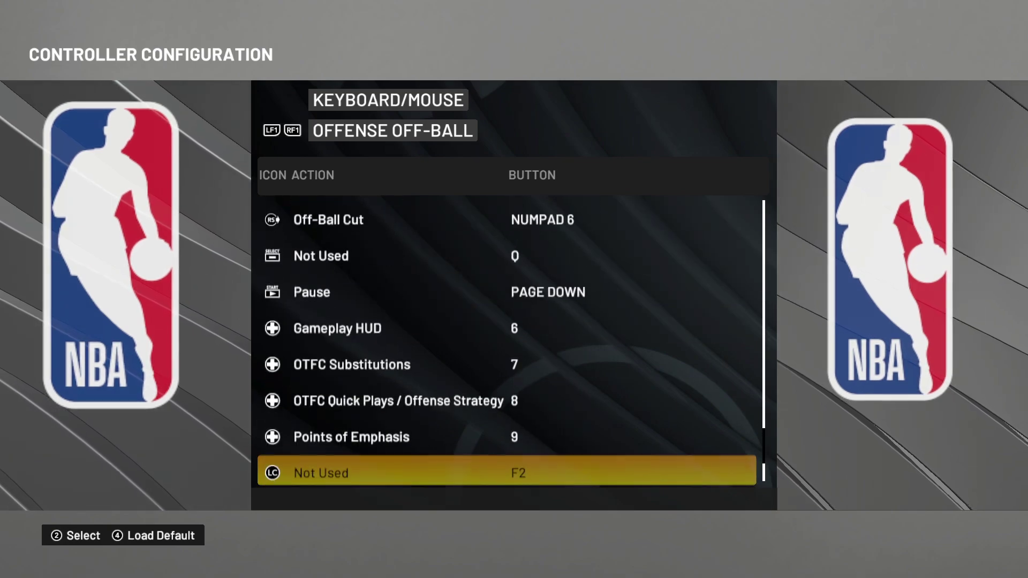
{"action": "key", "text": "Up"}
{"action": "key", "text": "Up"}
{"action": "key", "text": "Up"}
{"action": "key", "text": "Up"}
{"action": "key", "text": "Up"}
{"action": "key", "text": "Up"}
{"action": "key", "text": "Up"}
{"action": "key", "text": "Up"}
{"action": "key", "text": "Up"}
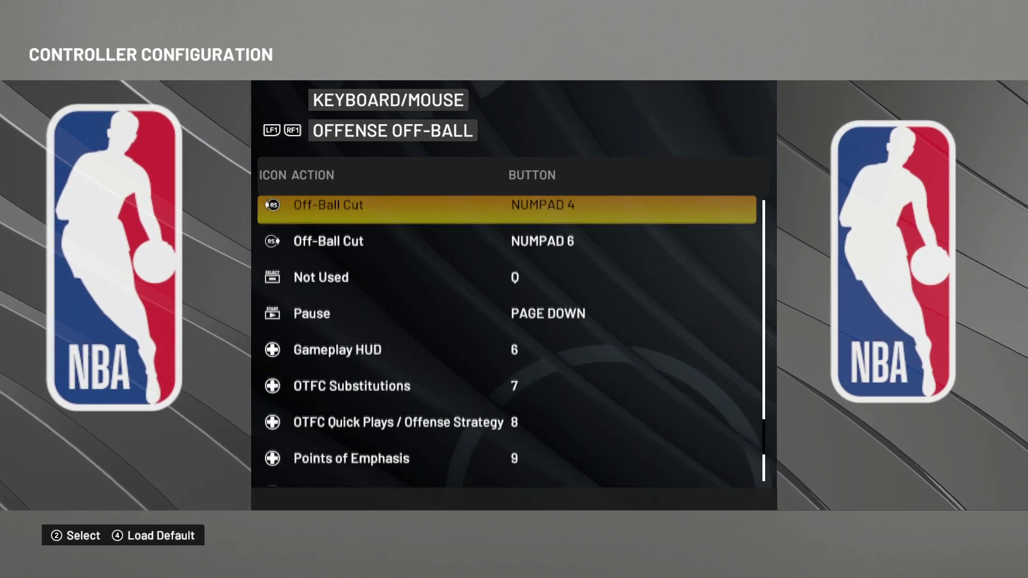
{"action": "key", "text": "Down"}
{"action": "key", "text": "Down"}
{"action": "key", "text": "Down"}
{"action": "key", "text": "Down"}
{"action": "key", "text": "Down"}
{"action": "key", "text": "Down"}
{"action": "key", "text": "Down"}
{"action": "key", "text": "Down"}
{"action": "key", "text": "Up"}
{"action": "key", "text": "Up"}
{"action": "key", "text": "Up"}
{"action": "key", "text": "Up"}
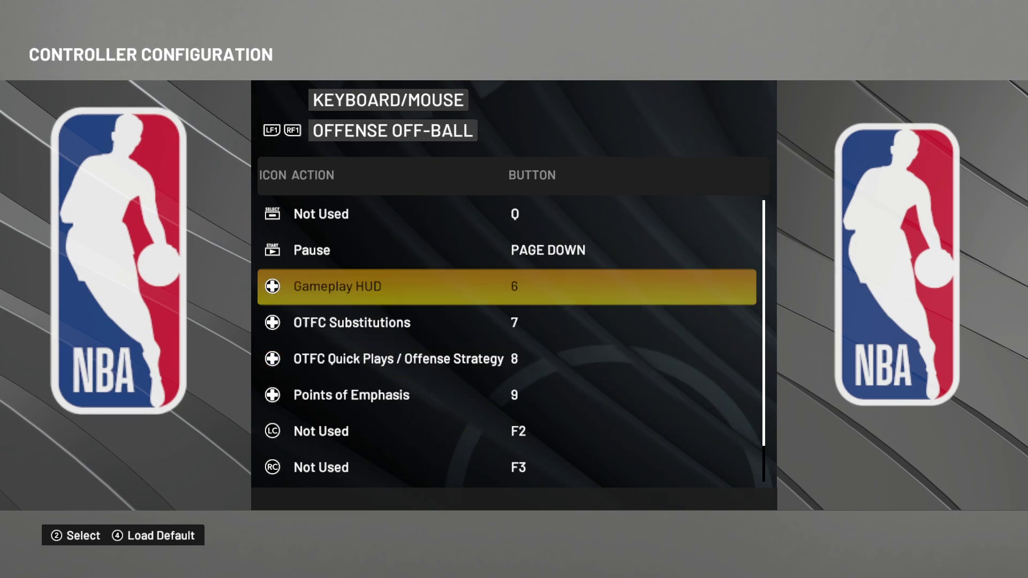
{"action": "key", "text": "Down"}
{"action": "key", "text": "Down"}
{"action": "key", "text": "Down"}
{"action": "key", "text": "Down"}
{"action": "key", "text": "Down"}
{"action": "key", "text": "Up"}
{"action": "key", "text": "Up"}
{"action": "key", "text": "Up"}
{"action": "key", "text": "Up"}
{"action": "key", "text": "Up"}
{"action": "key", "text": "Up"}
{"action": "key", "text": "Up"}
{"action": "key", "text": "Up"}
{"action": "key", "text": "Up"}
{"action": "key", "text": "Up"}
{"action": "key", "text": "Up"}
{"action": "key", "text": "Up"}
{"action": "key", "text": "Up"}
{"action": "key", "text": "Up"}
{"action": "key", "text": "Up"}
{"action": "key", "text": "Up"}
{"action": "key", "text": "Up"}
{"action": "key", "text": "Up"}
{"action": "key", "text": "Up"}
{"action": "key", "text": "Up"}
{"action": "key", "text": "Up"}
{"action": "key", "text": "Up"}
{"action": "key", "text": "Up"}
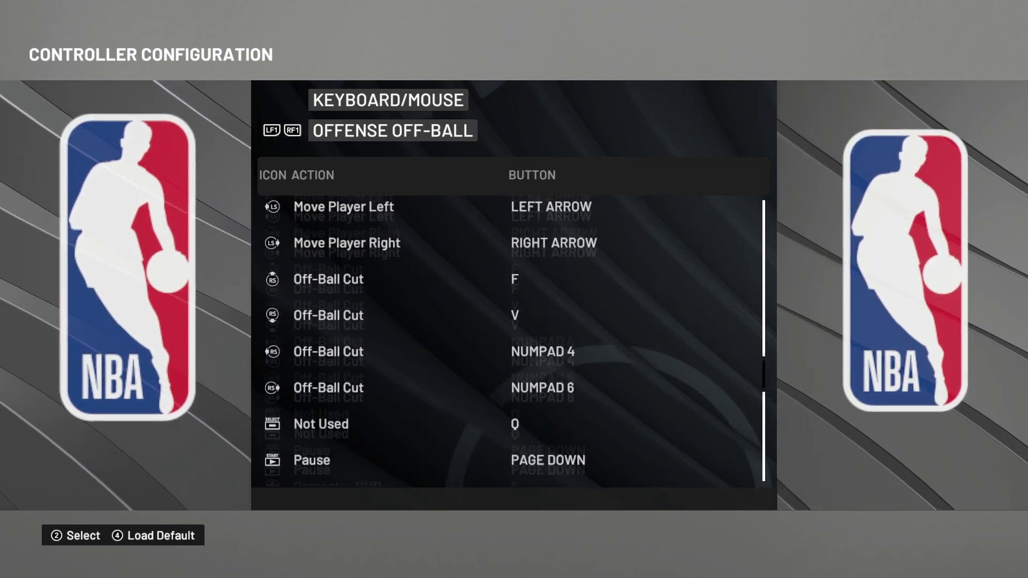
{"action": "key", "text": "Down"}
{"action": "key", "text": "Down"}
{"action": "key", "text": "Down"}
{"action": "key", "text": "Down"}
{"action": "key", "text": "Down"}
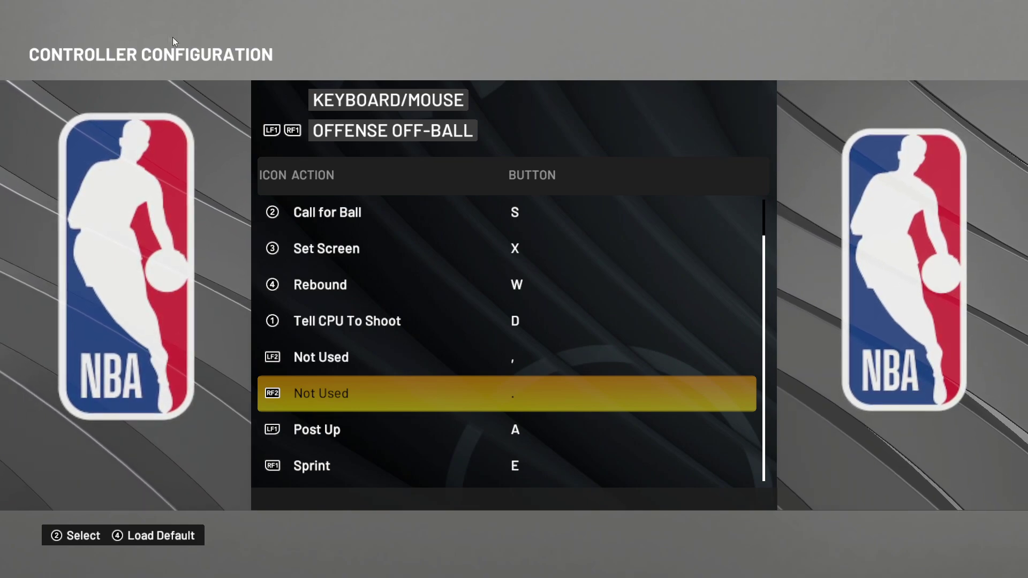
- Switch to the Defense Off-Ball tab and review its bindings from Steal and Sprint back to Deny Ball
{"action": "left_click", "coordinate": [294, 137]}
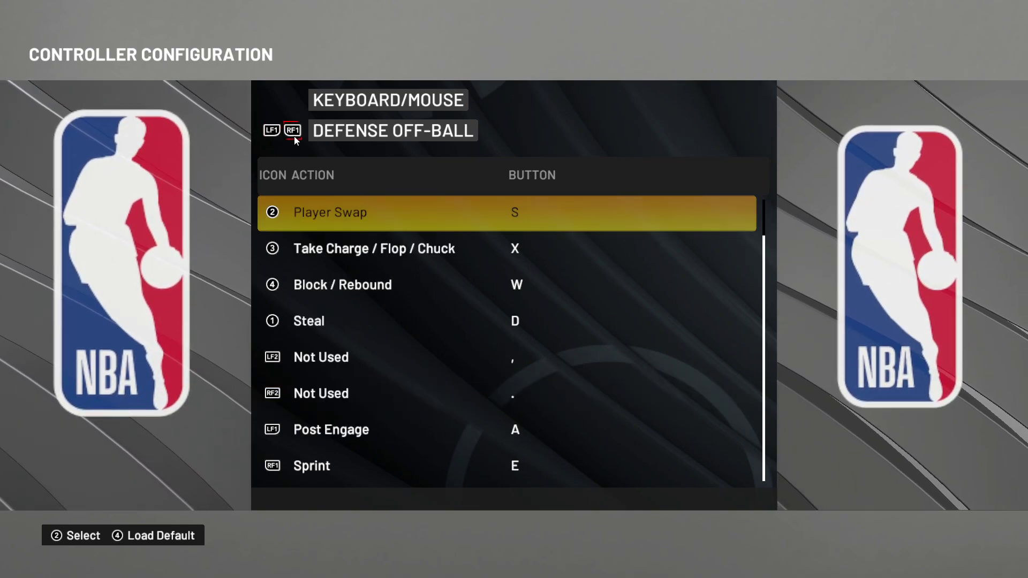
{"action": "key", "text": "Down"}
{"action": "key", "text": "Down"}
{"action": "key", "text": "Down"}
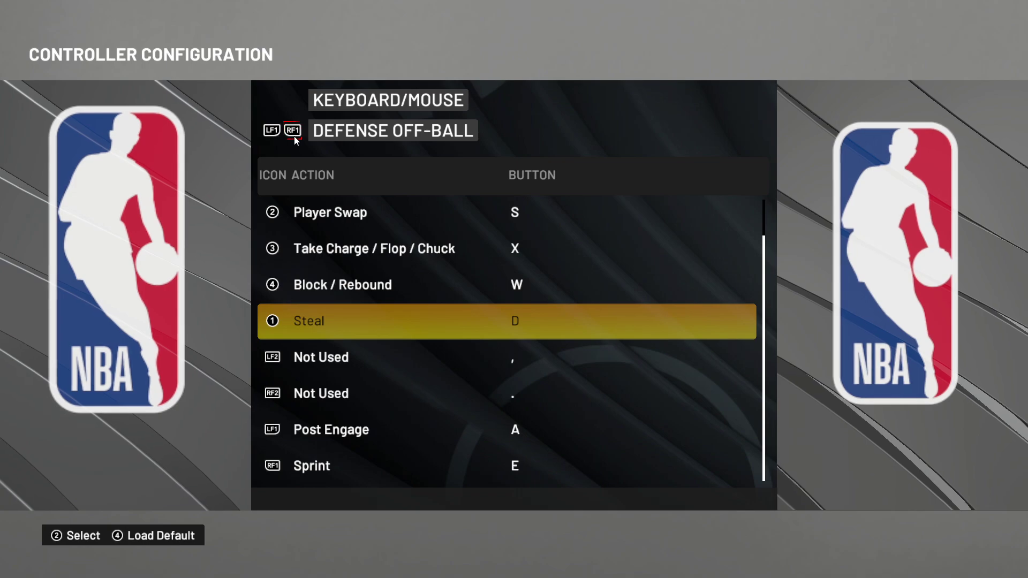
{"action": "key", "text": "Down"}
{"action": "key", "text": "Down"}
{"action": "key", "text": "Down"}
{"action": "key", "text": "Down"}
{"action": "key", "text": "Up"}
{"action": "key", "text": "Up"}
{"action": "key", "text": "Up"}
{"action": "key", "text": "Down"}
{"action": "key", "text": "Down"}
{"action": "key", "text": "Down"}
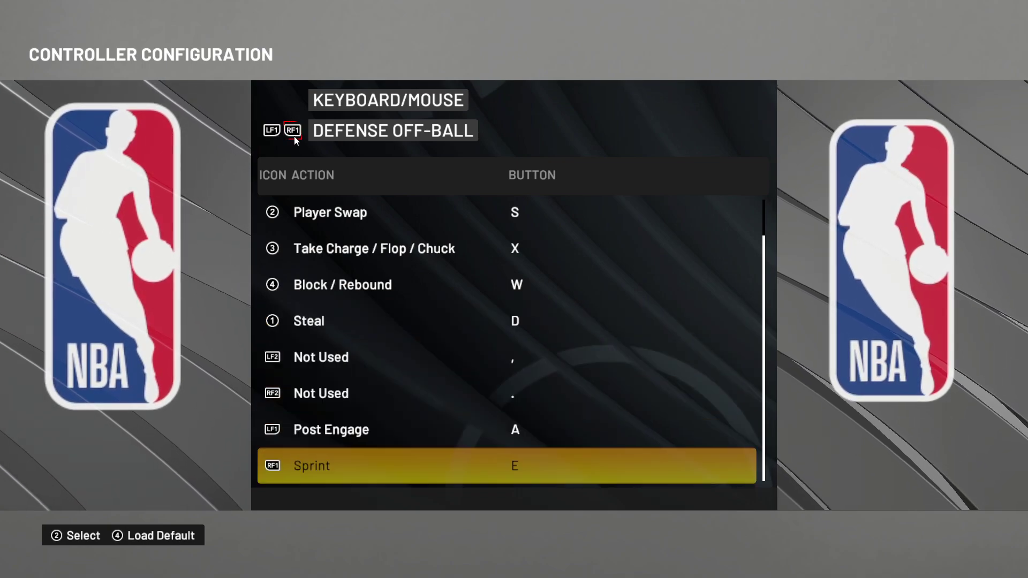
{"action": "key", "text": "Down"}
{"action": "key", "text": "Down"}
{"action": "key", "text": "Down"}
{"action": "key", "text": "Down"}
{"action": "key", "text": "Down"}
{"action": "key", "text": "Down"}
{"action": "key", "text": "Down"}
{"action": "key", "text": "Down"}
{"action": "key", "text": "Down"}
{"action": "key", "text": "Down"}
{"action": "key", "text": "Down"}
{"action": "key", "text": "Down"}
{"action": "key", "text": "Down"}
{"action": "key", "text": "Down"}
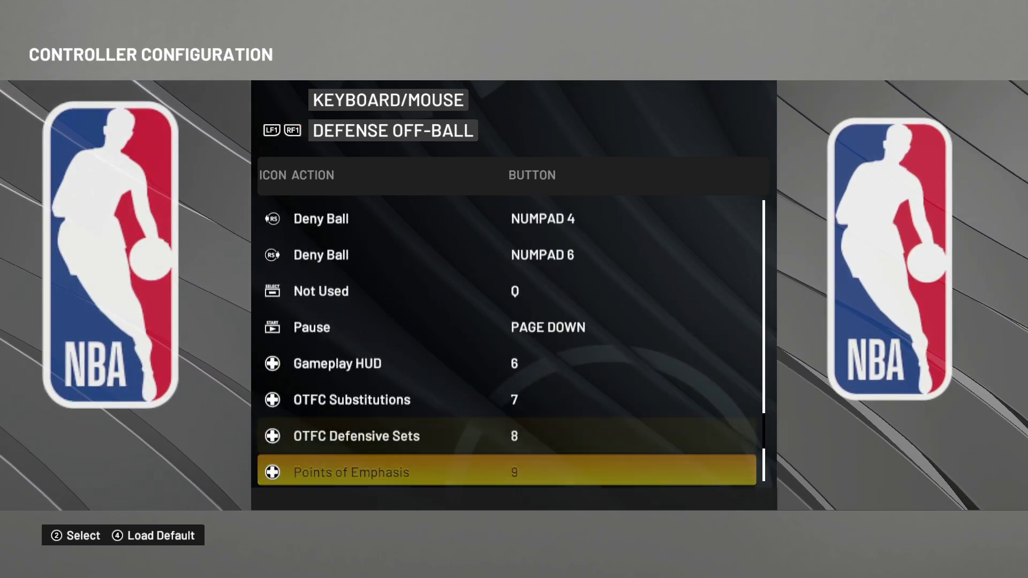
{"action": "key", "text": "Up"}
{"action": "key", "text": "Up"}
{"action": "key", "text": "Up"}
{"action": "key", "text": "Up"}
{"action": "key", "text": "Up"}
{"action": "key", "text": "Up"}
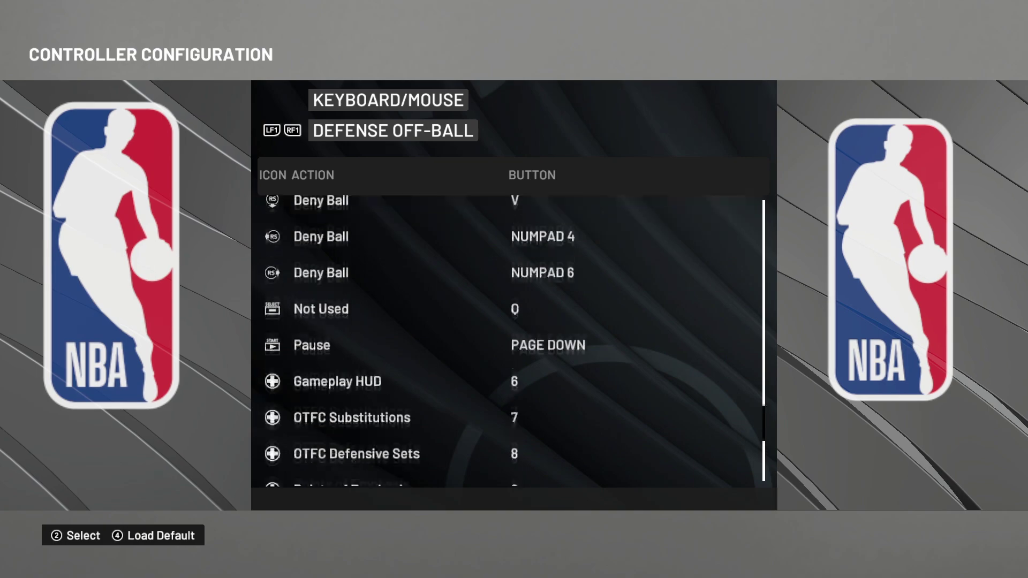
{"action": "key", "text": "Up"}
{"action": "key", "text": "Up"}
{"action": "key", "text": "Up"}
{"action": "key", "text": "Up"}
{"action": "key", "text": "Up"}
{"action": "key", "text": "Up"}
{"action": "key", "text": "Up"}
{"action": "key", "text": "Up"}
{"action": "key", "text": "Up"}
{"action": "key", "text": "Up"}
{"action": "key", "text": "Up"}
{"action": "key", "text": "Up"}
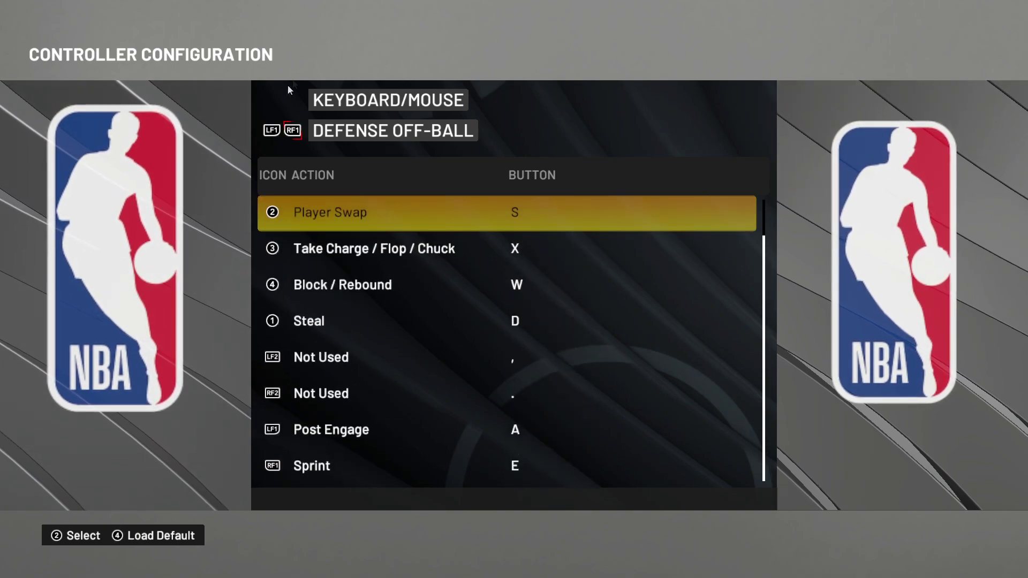
- Cycle back to Offense, exit Key Binding and choose YES to save the controller configuration
{"action": "left_click", "coordinate": [294, 130]}
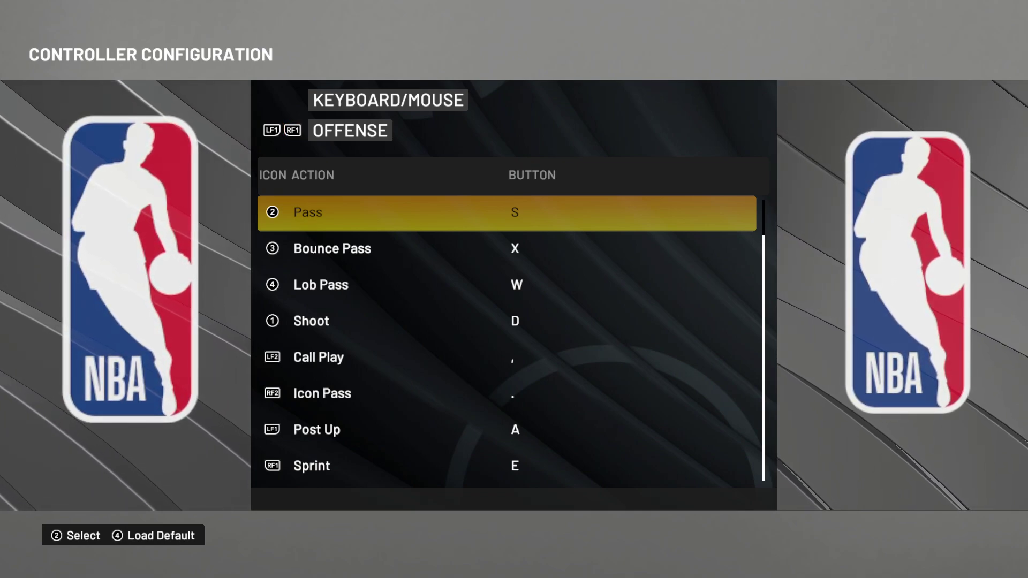
{"action": "key", "text": "Escape"}
{"action": "key", "text": "Down"}
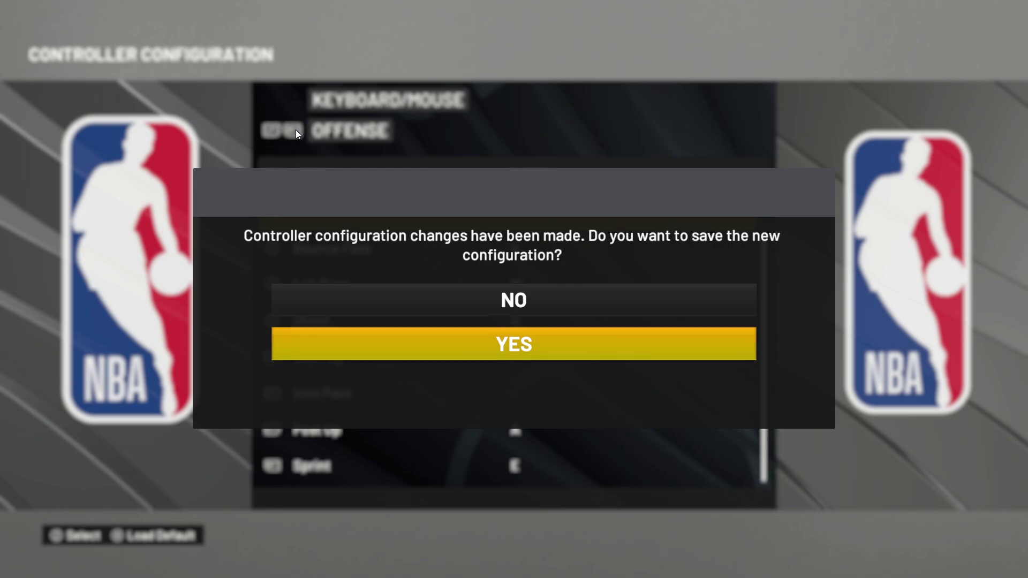
{"action": "key", "text": "Return"}
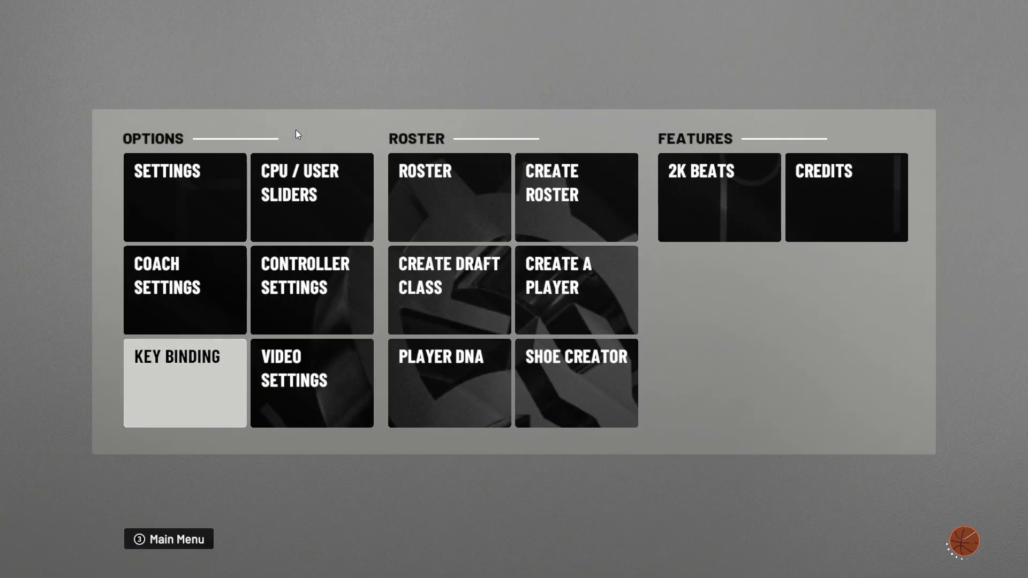